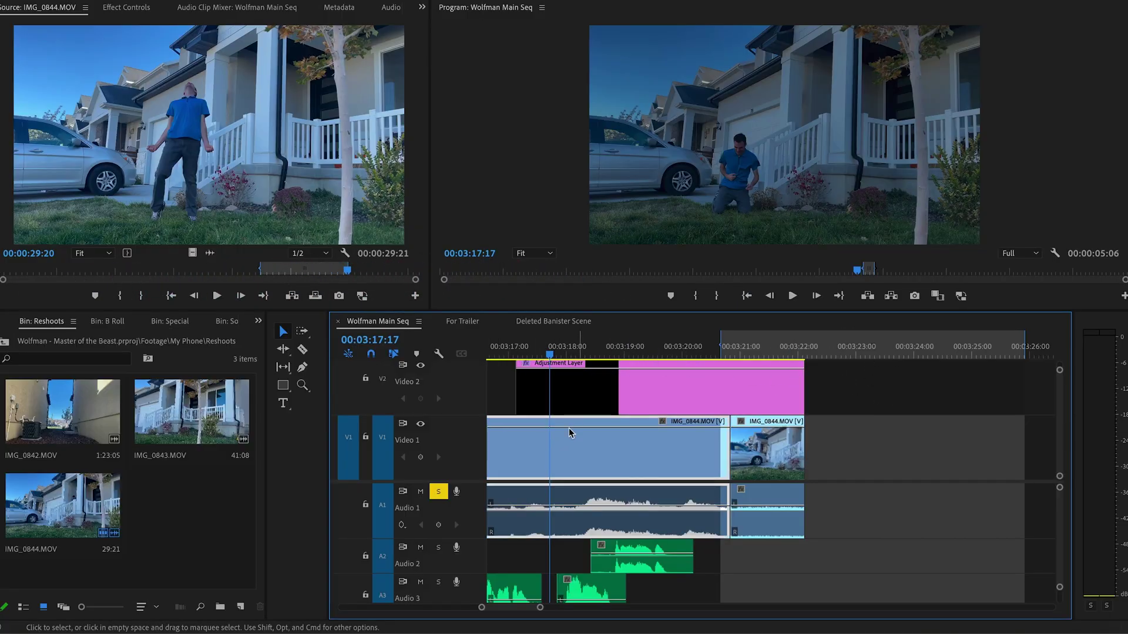
Move the playhead to 00:03:21:08 on the empty-yard shot and export that frame as a PNG to Downloads.
left_click_drag(582, 353, 613, 358)
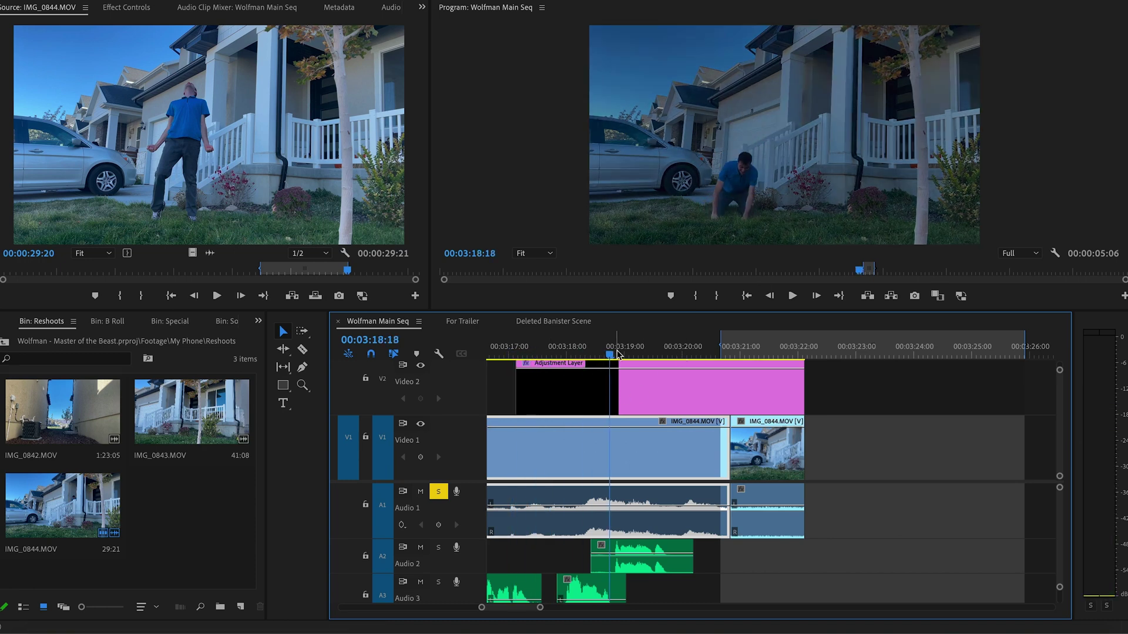
left_click_drag(685, 358, 761, 362)
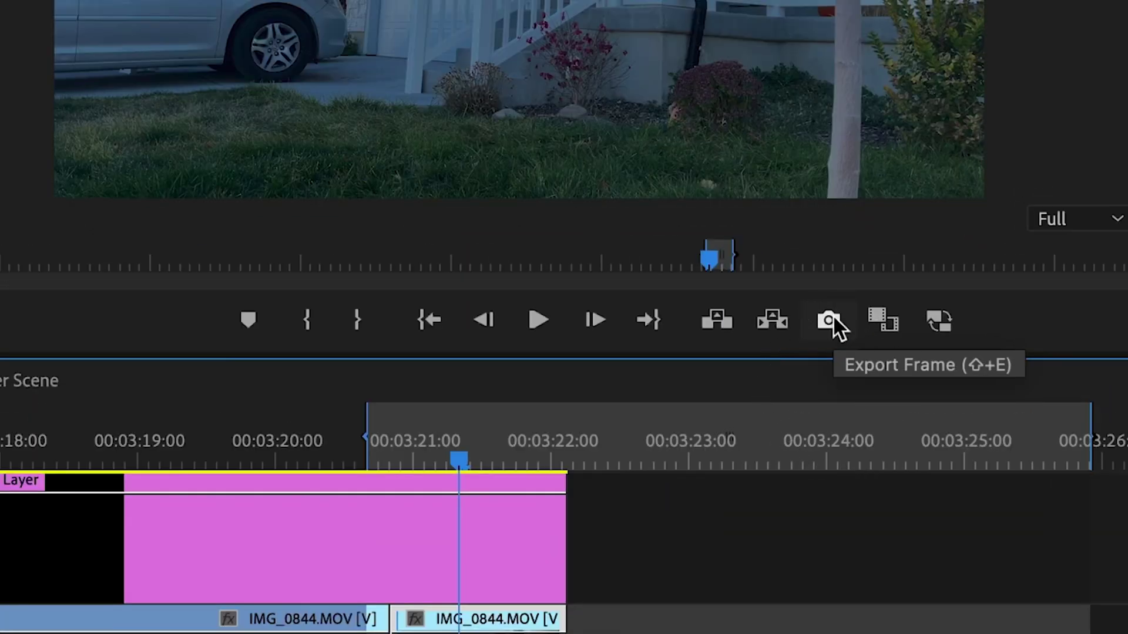
left_click(914, 296)
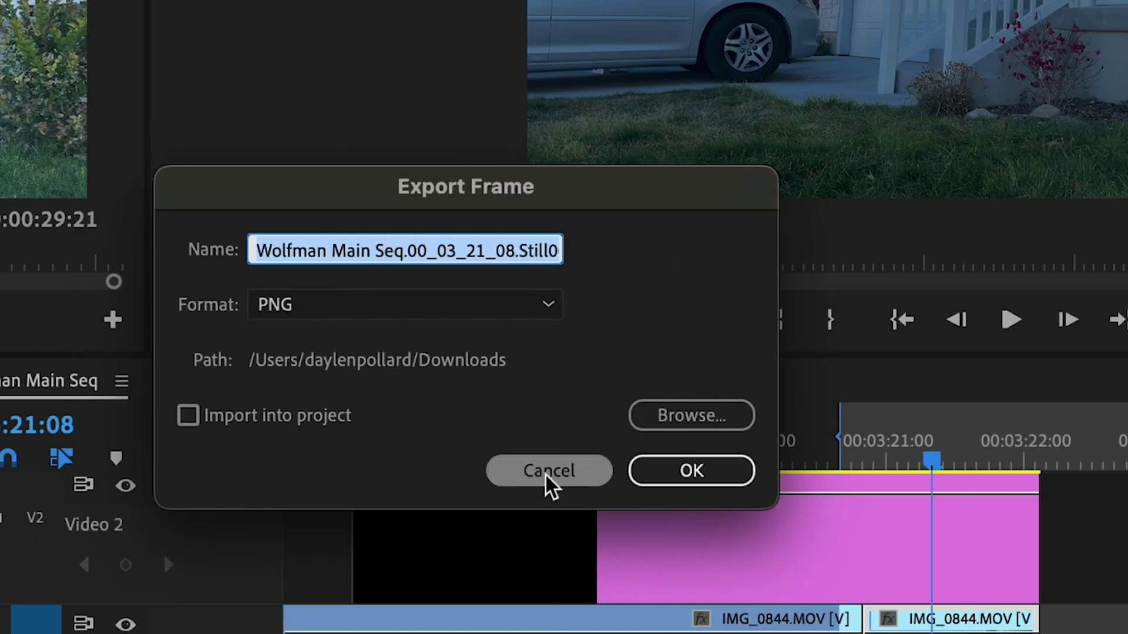
left_click(723, 477)
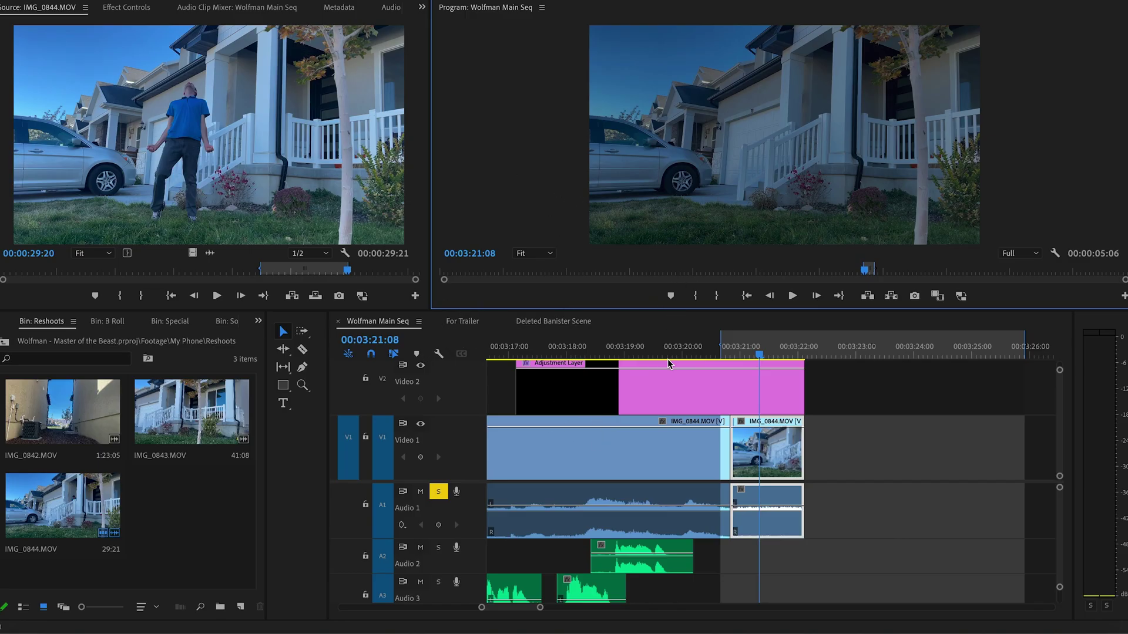
Switch to Photoshop and choose Wolfman Main Seq.00_03_21_08.Still008.png from Downloads as the file to open.
key("super+space")
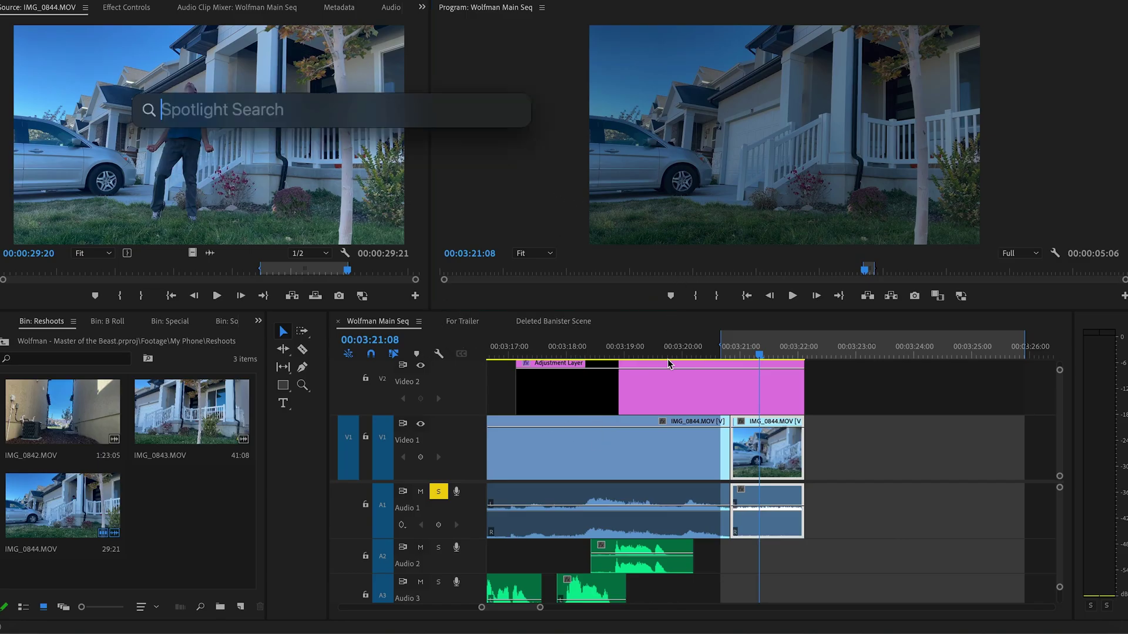
type("photos")
key("Return")
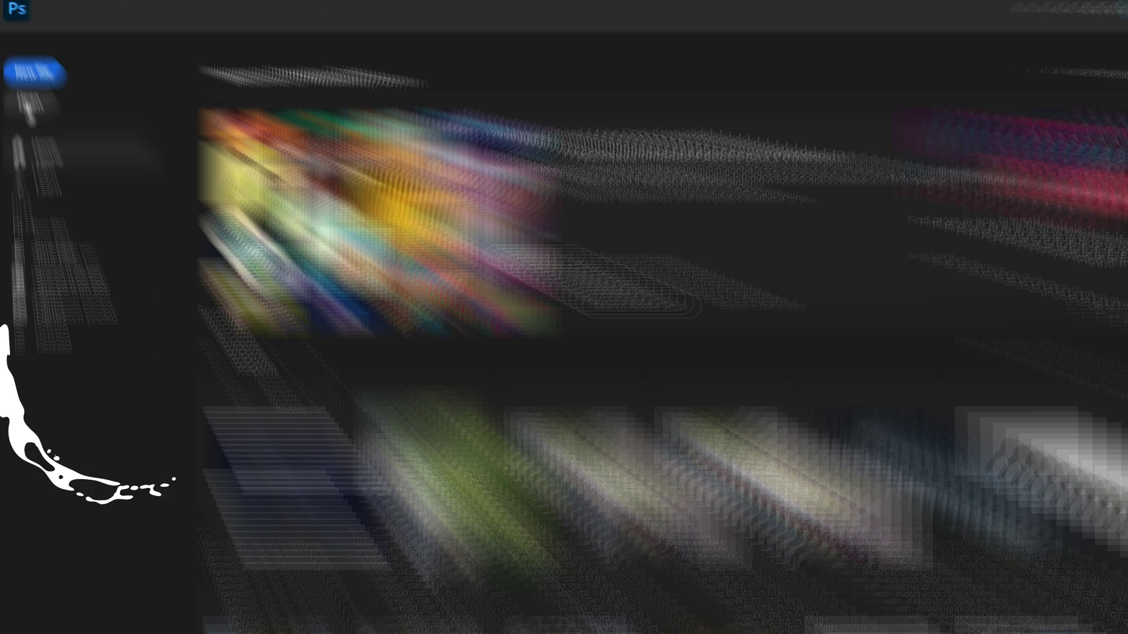
left_click(71, 97)
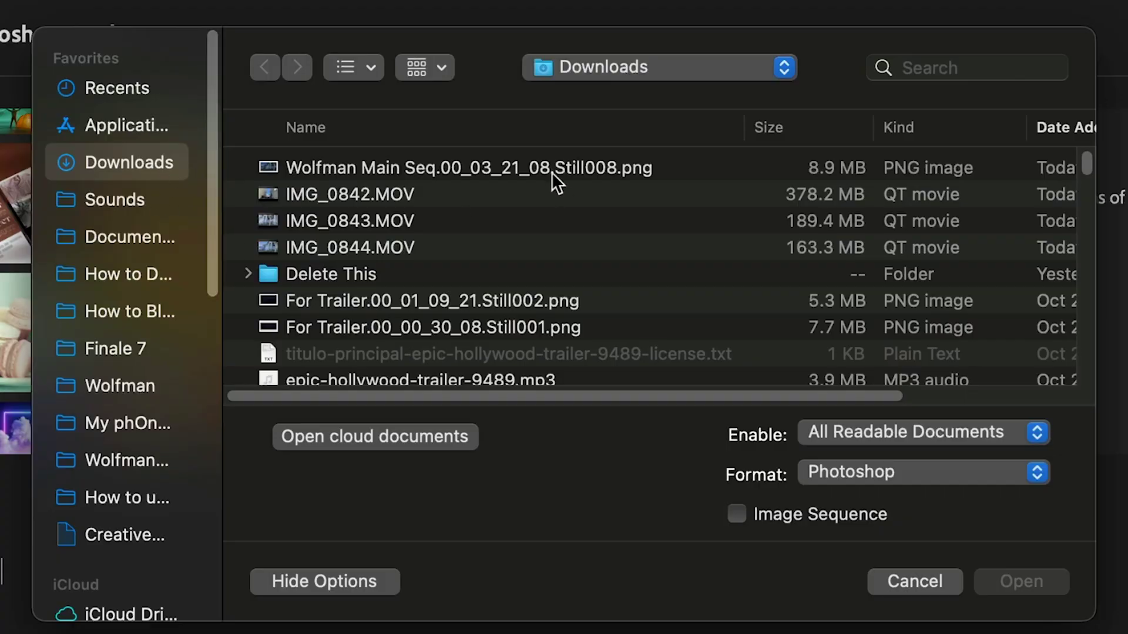
left_click(552, 171)
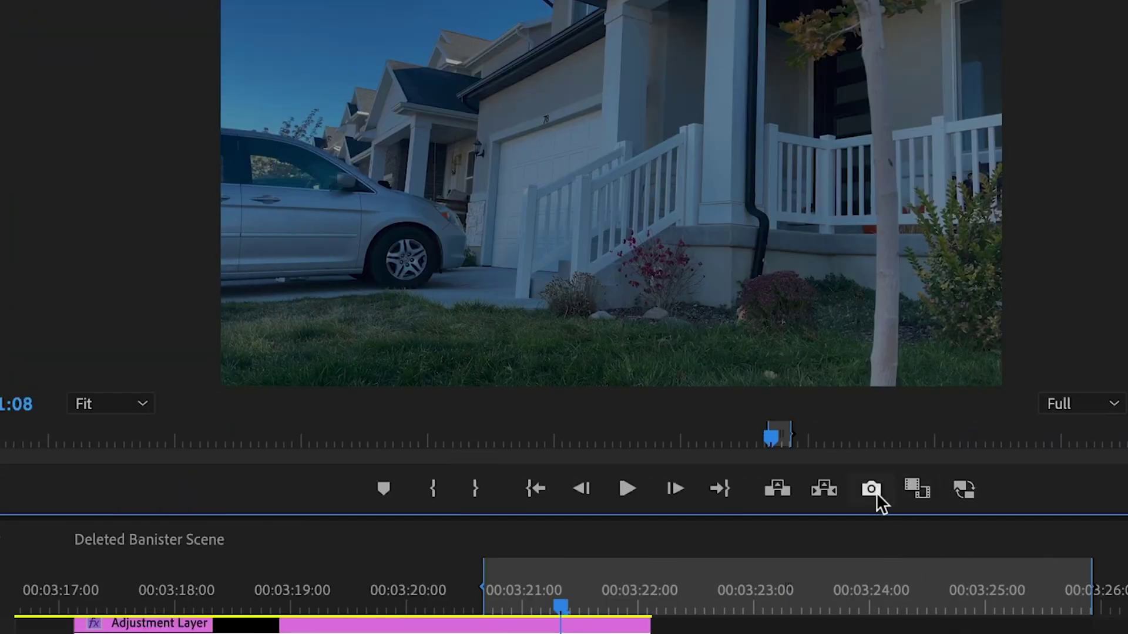
Switch to Premiere Pro and examine the save path in the frame export settings.
left_click(871, 489)
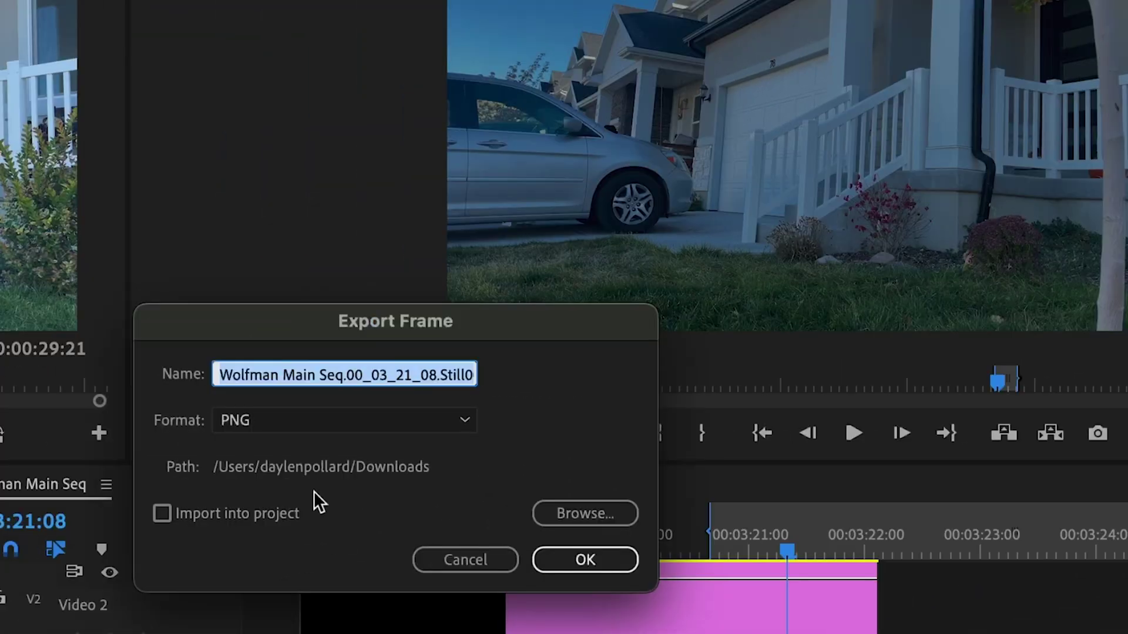
left_click(278, 467)
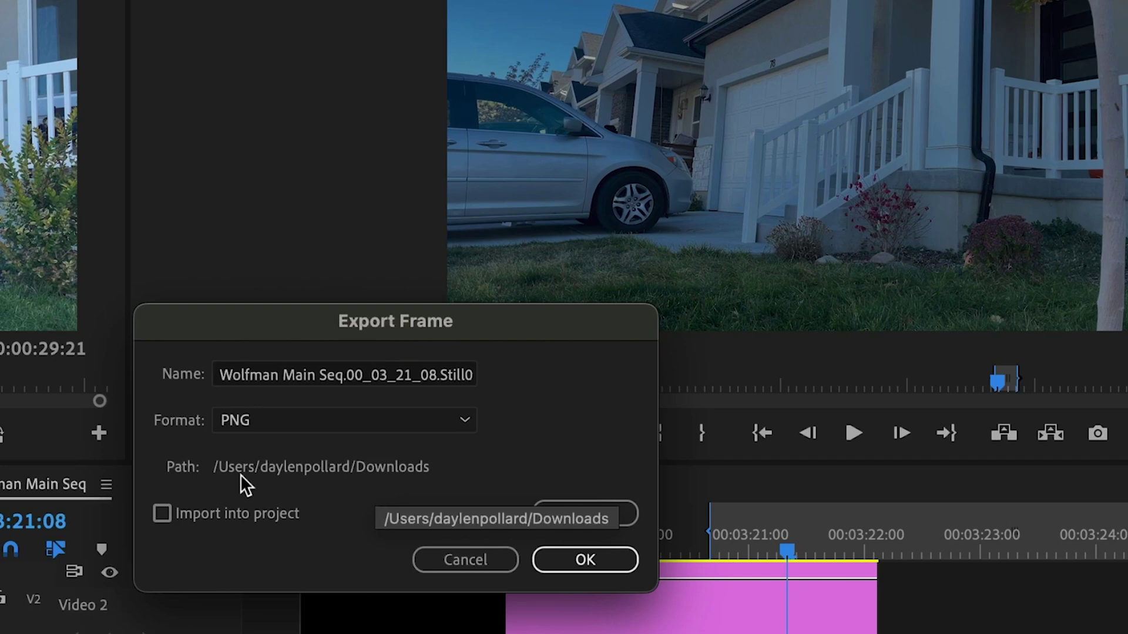
left_click(590, 510)
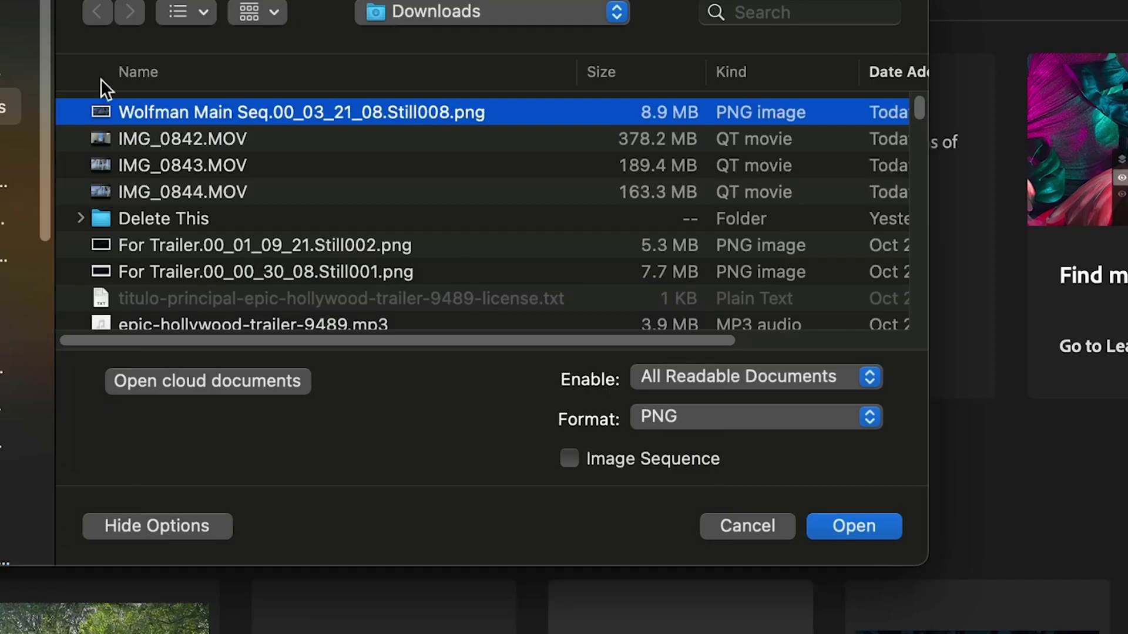
Open the chosen still in Photoshop and select its sky automatically.
left_click(847, 520)
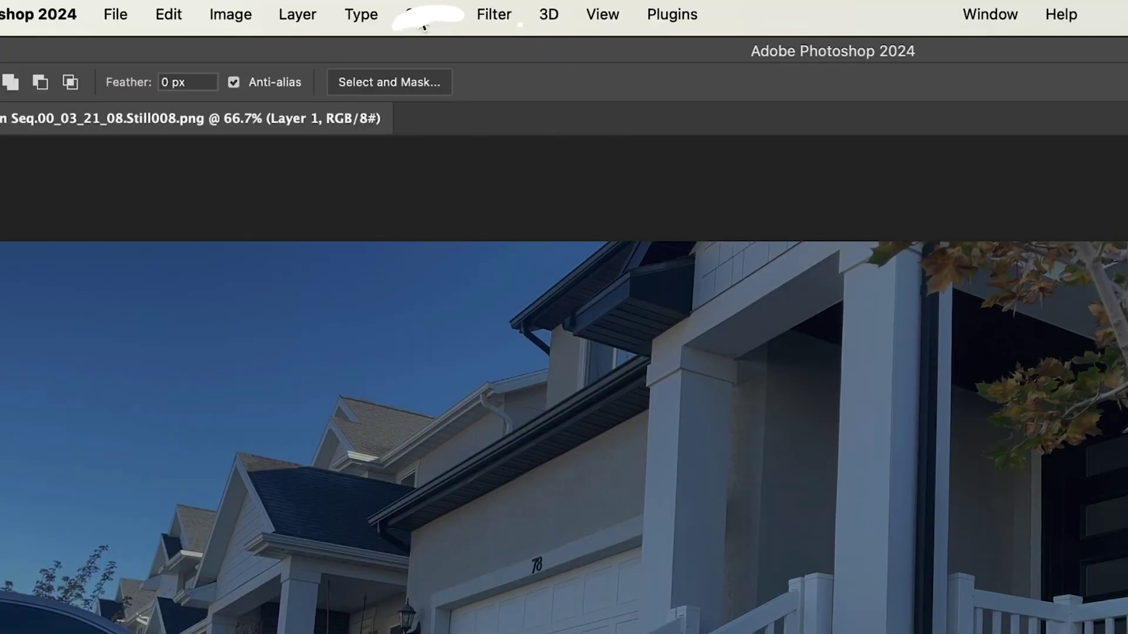
left_click(324, 26)
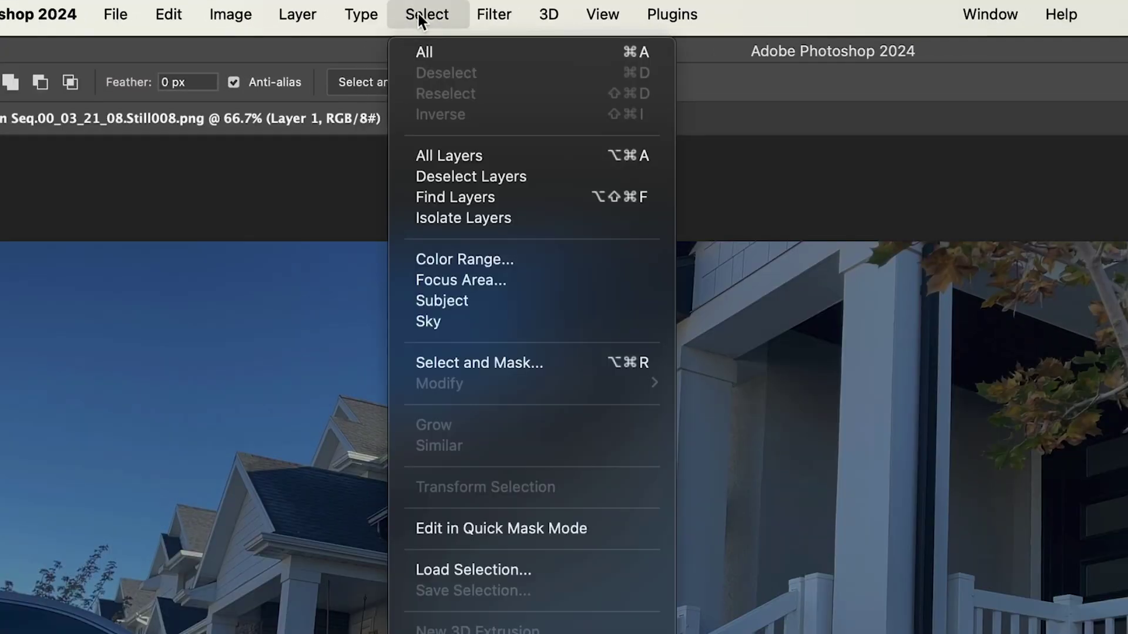
left_click(464, 320)
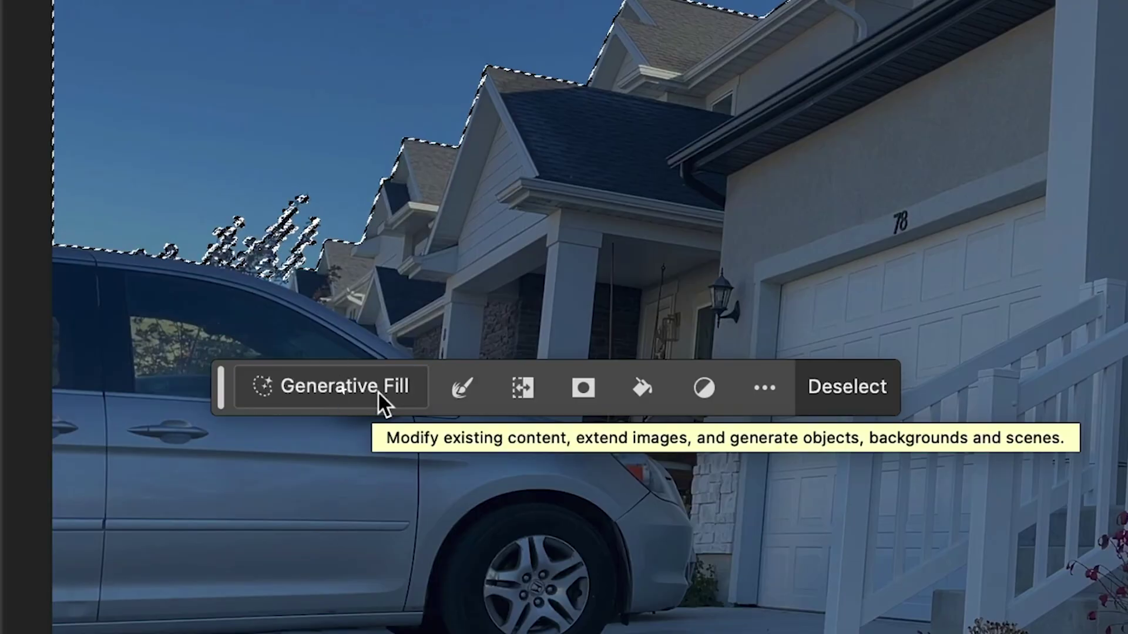
Fill the selected sky generatively with the prompt "Night Sky, Creepy, Full Moon" and choose the first variation.
left_click(379, 391)
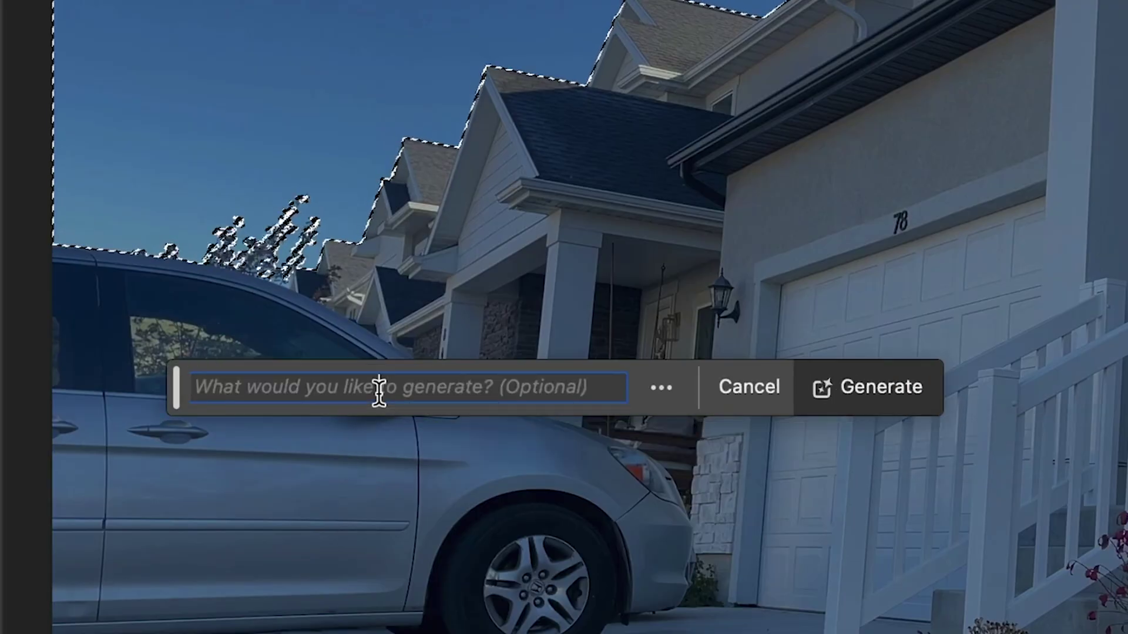
type("Ni")
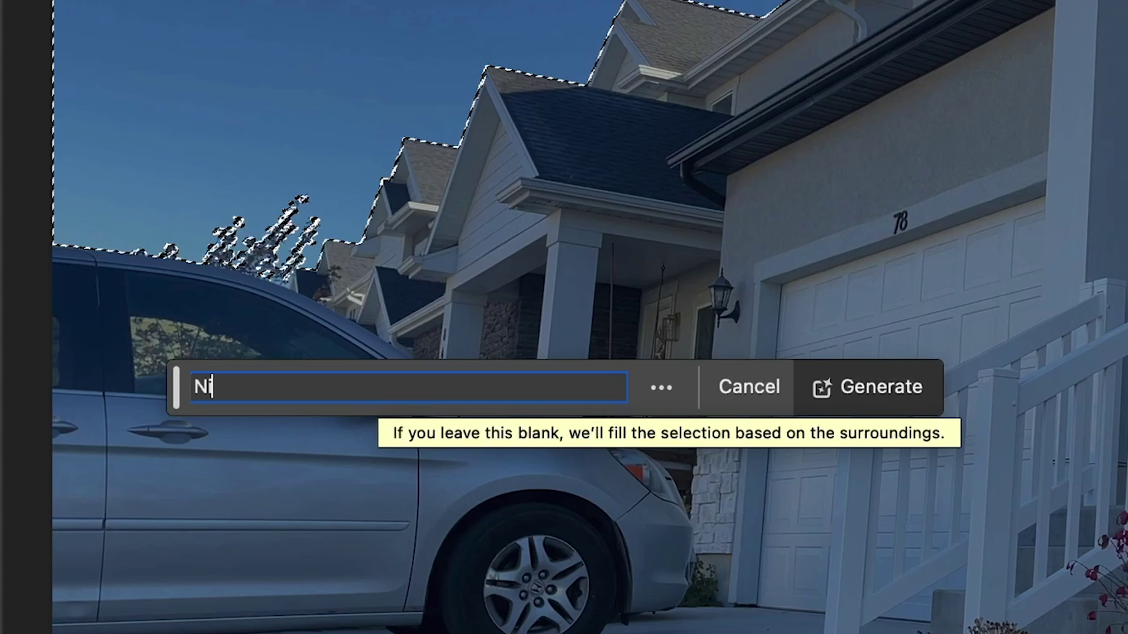
type("ght tim")
key("BackSpace")
key("BackSpace")
key("BackSpace")
type("Sky")
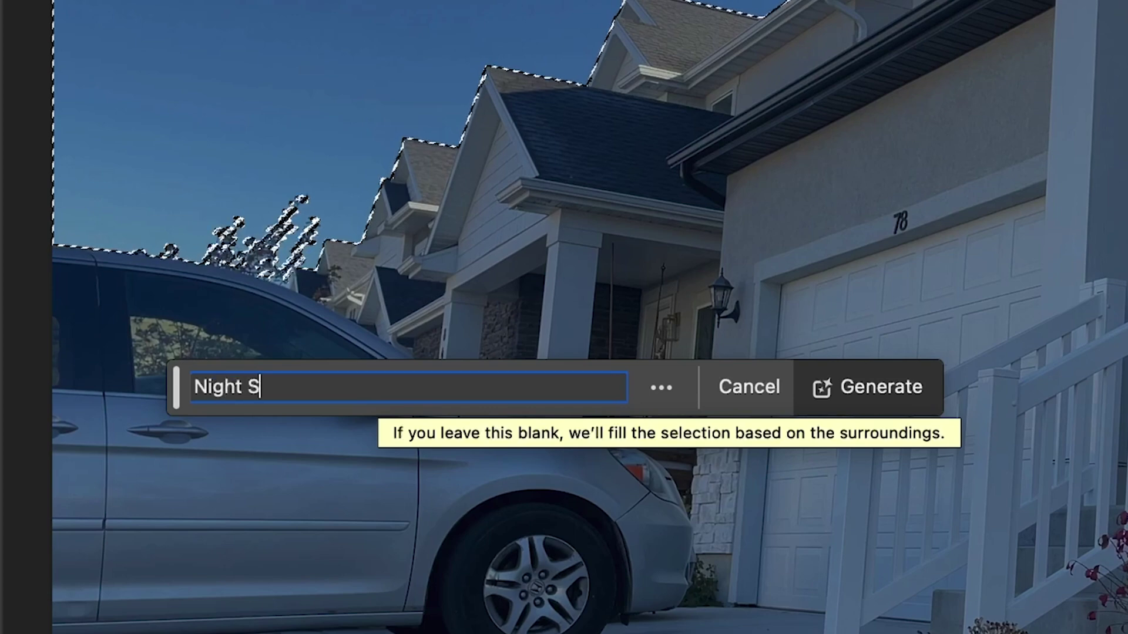
type(", Creepy, Full Moon")
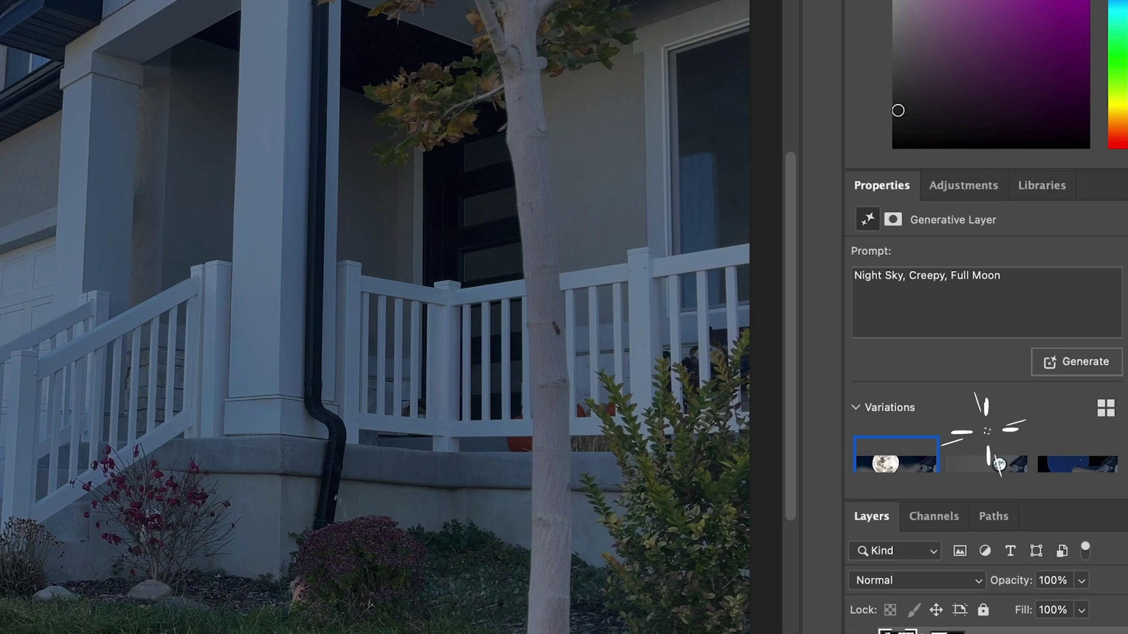
left_click(1028, 391)
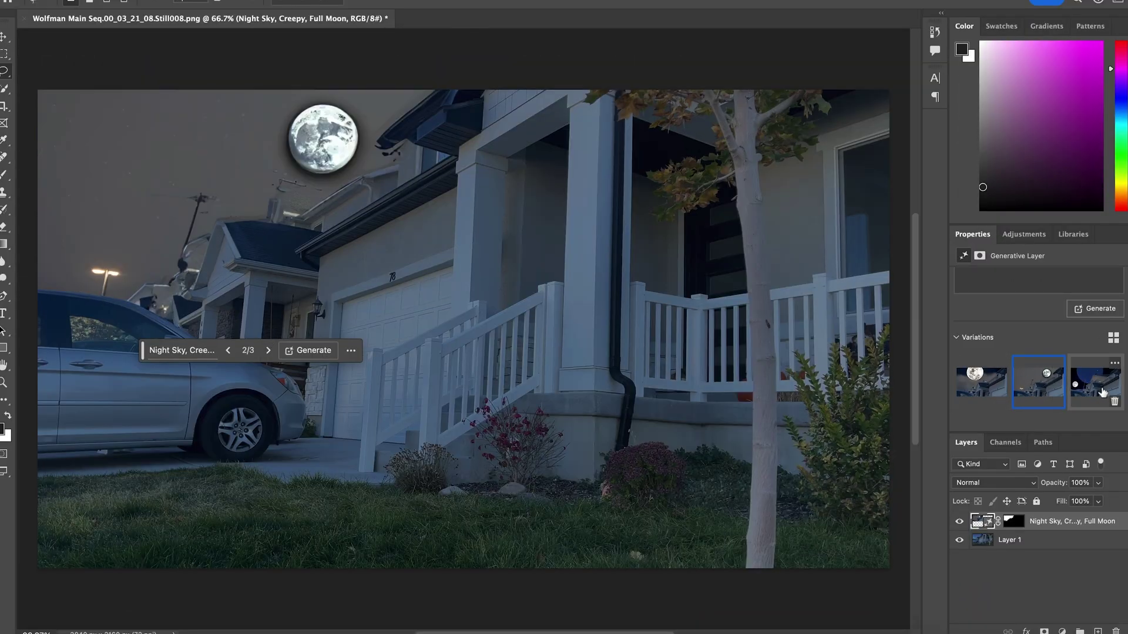
left_click(981, 382)
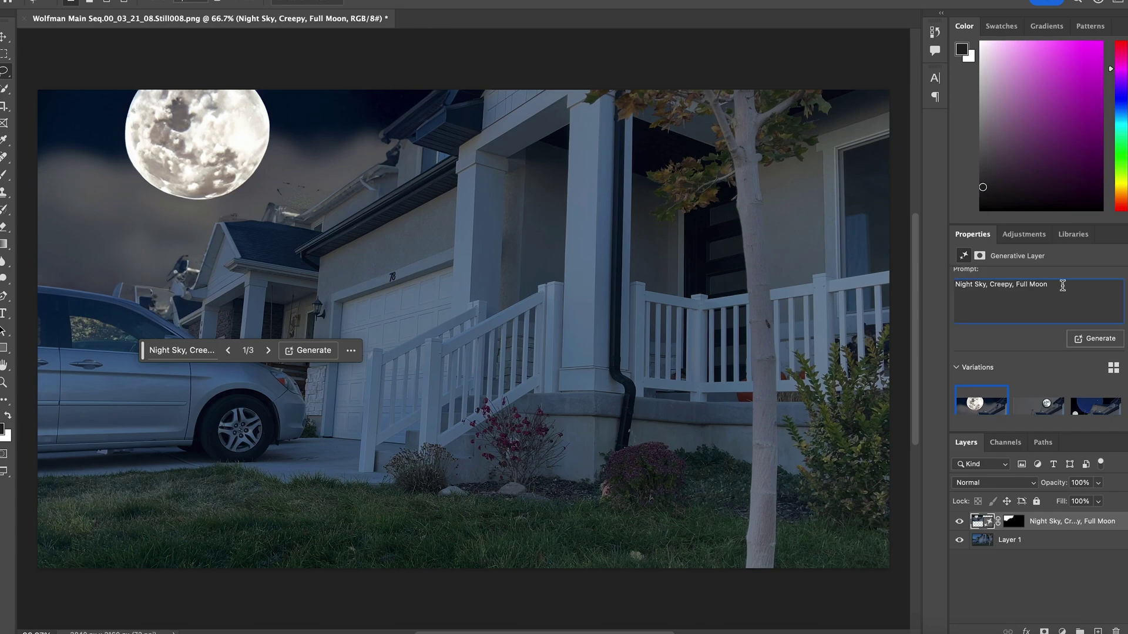
Change the sky layer's prompt to "Night Sky, Dark, Full Moon, cloudy" and generate new variations.
left_click_drag(1059, 285, 994, 285)
type("Dark")
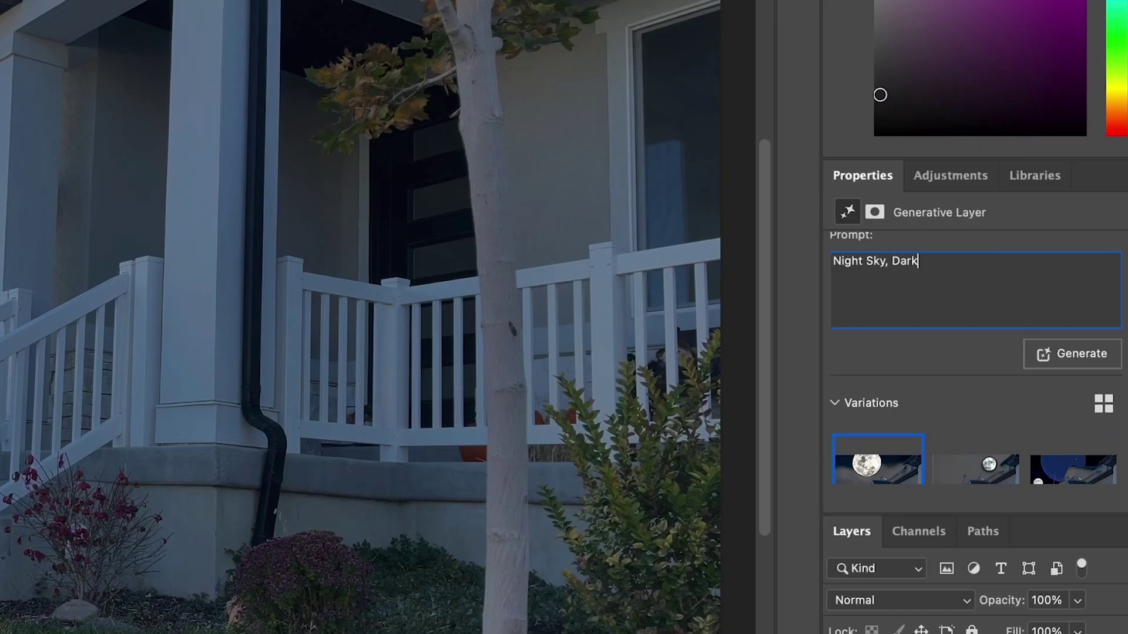
type(", Full Moon, cloudy")
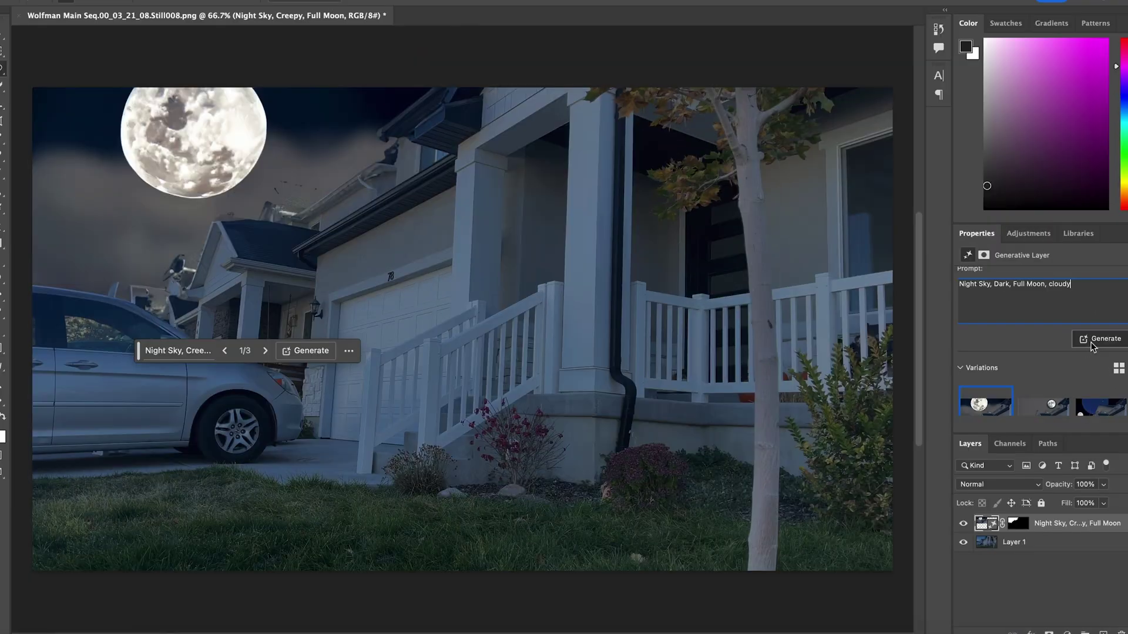
left_click(1073, 354)
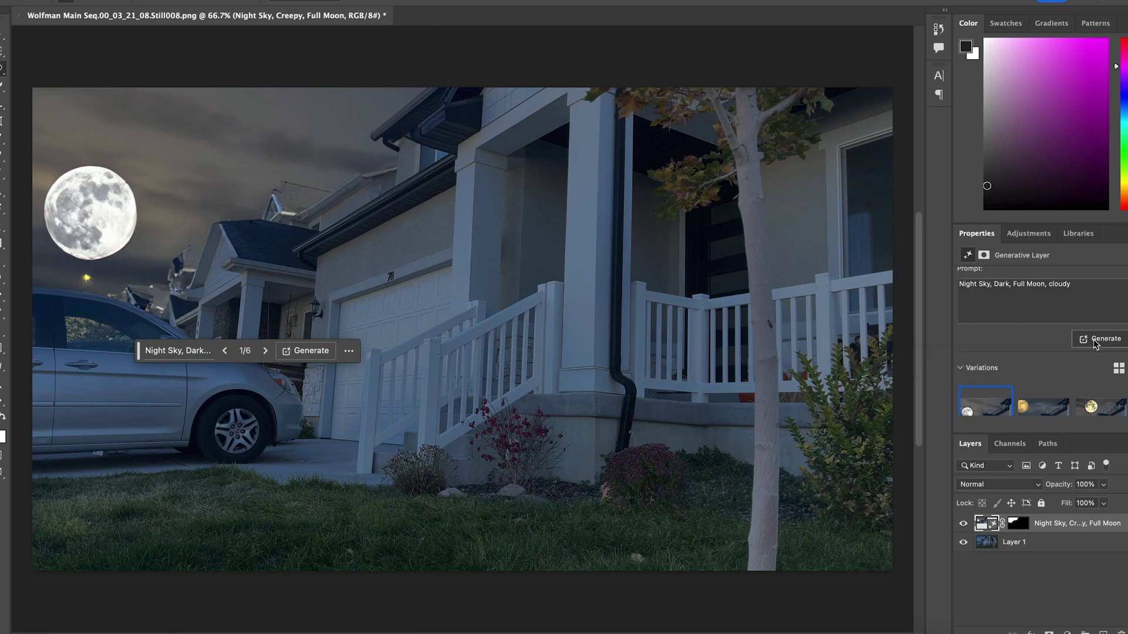
left_click(1093, 339)
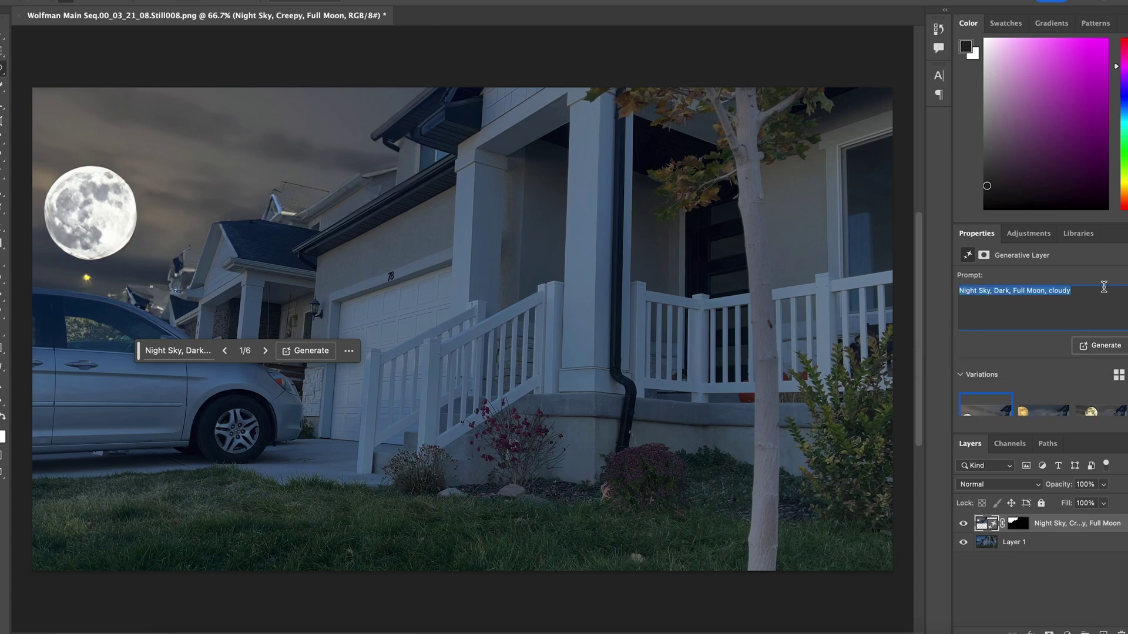
left_click(1101, 347)
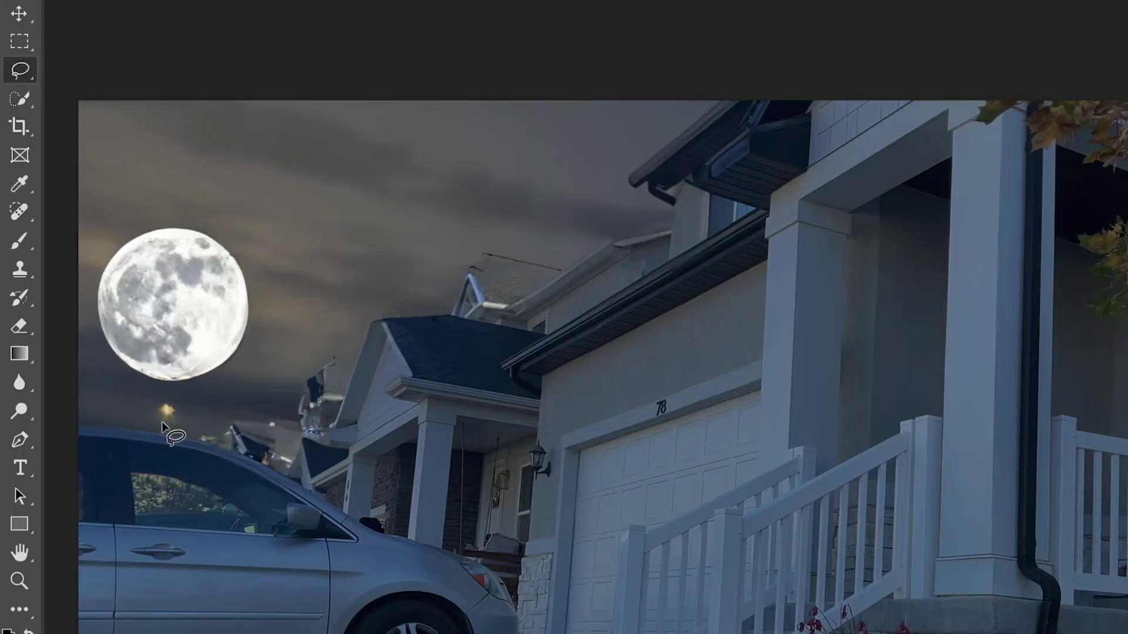
Lasso a loose area around the moon and fill it generatively with the prompt "Full Moon".
left_click_drag(83, 285, 116, 280)
mouse_move(215, 413)
left_mouse_down()
mouse_move(178, 169)
mouse_move(68, 262)
mouse_move(90, 415)
left_mouse_up()
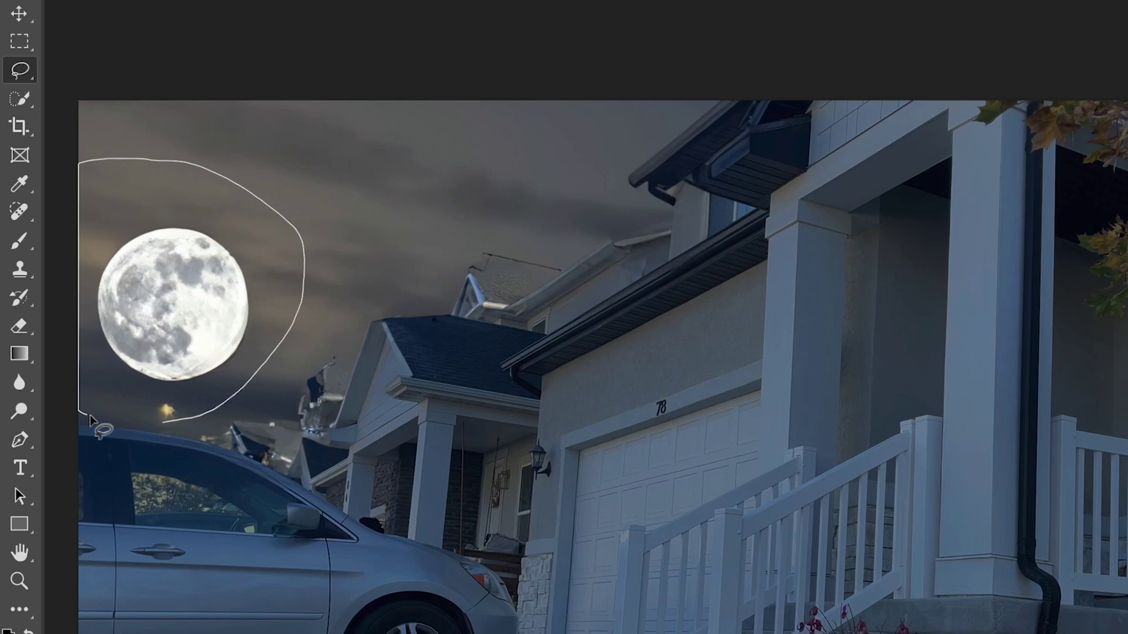
left_click_drag(158, 422, 162, 423)
left_click(151, 464)
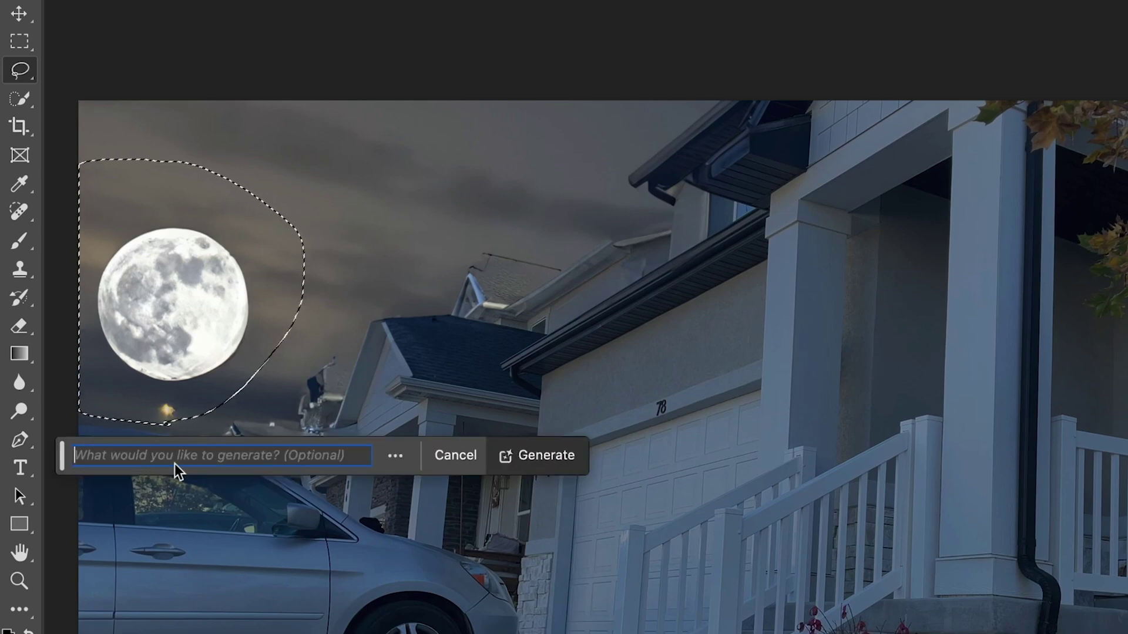
type("Full Moon")
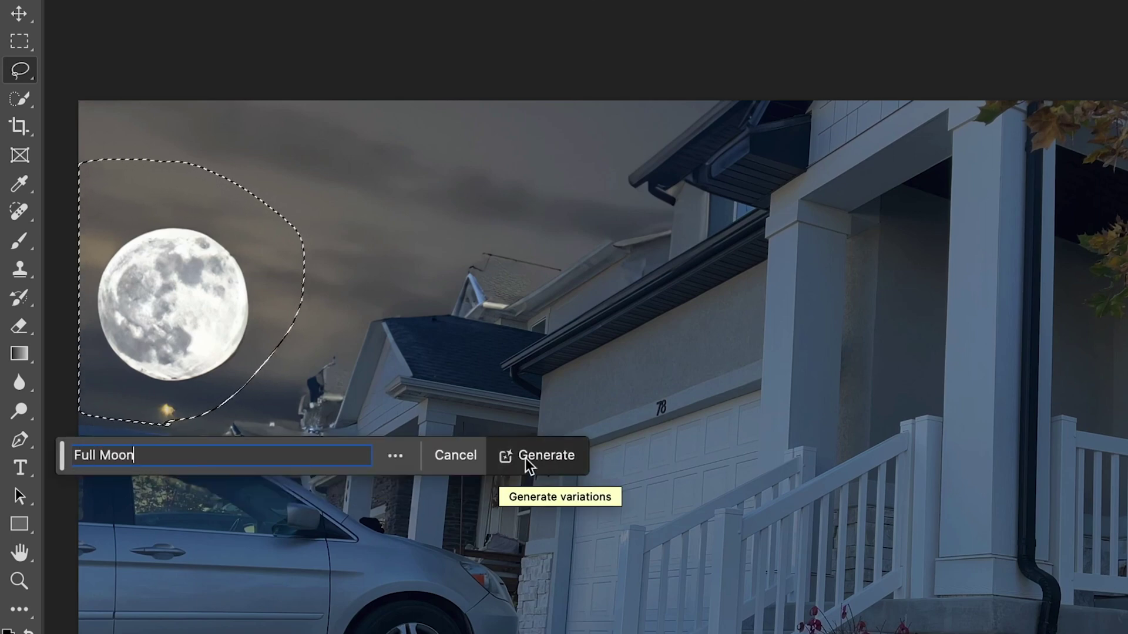
left_click(535, 457)
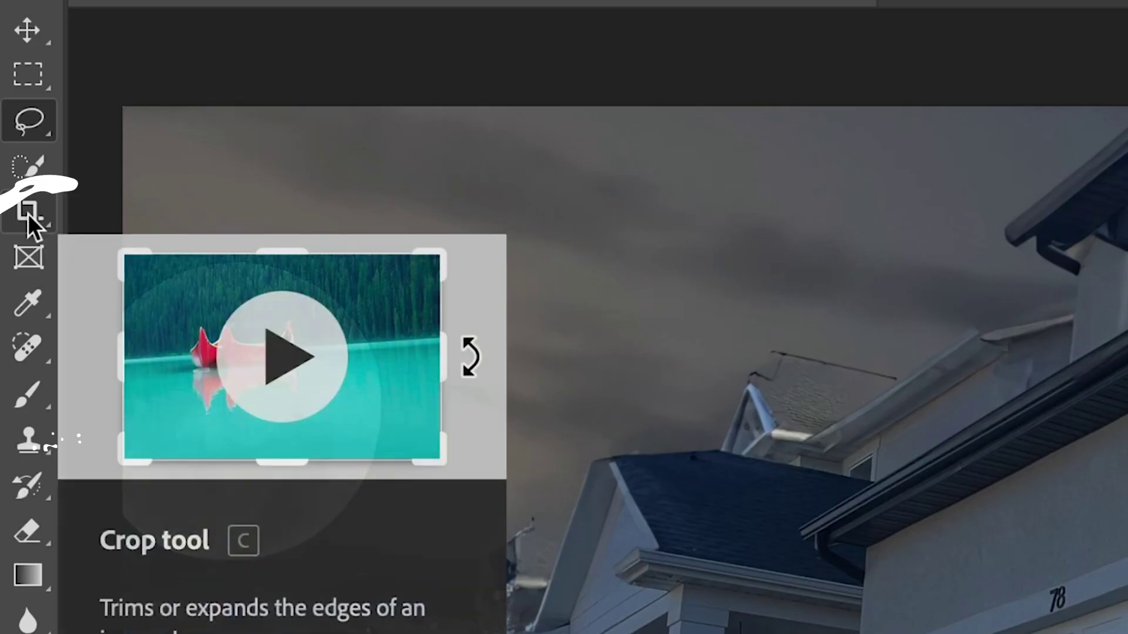
Extend the canvas upward above the house with the Crop tool and fill the new area using Generative Expand without a prompt.
left_click(11, 111)
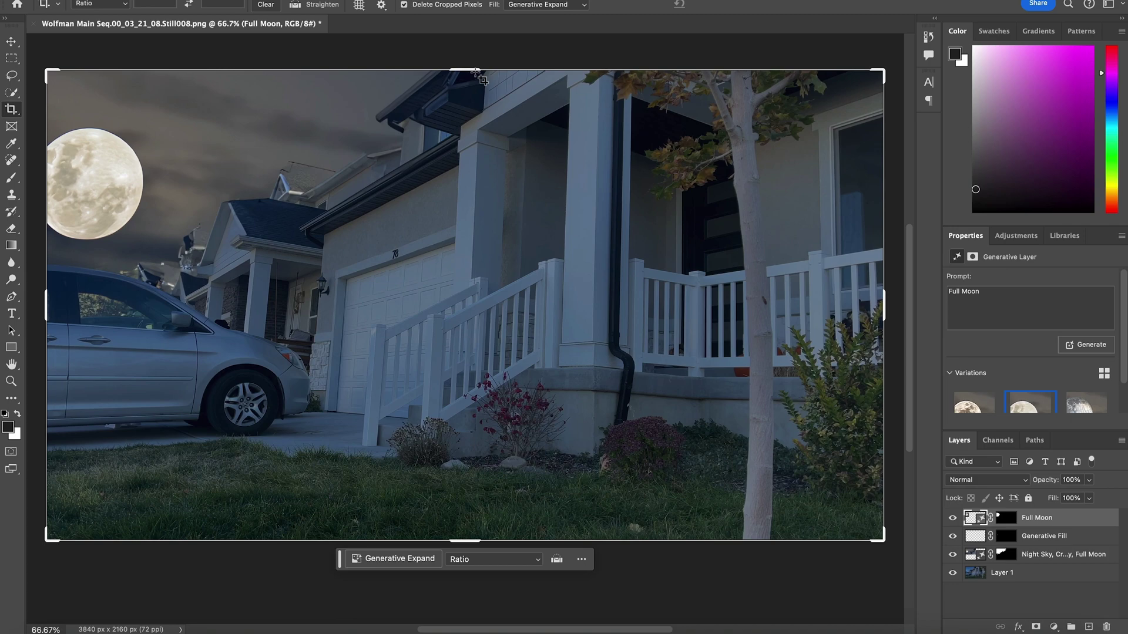
left_click_drag(471, 67, 507, 114)
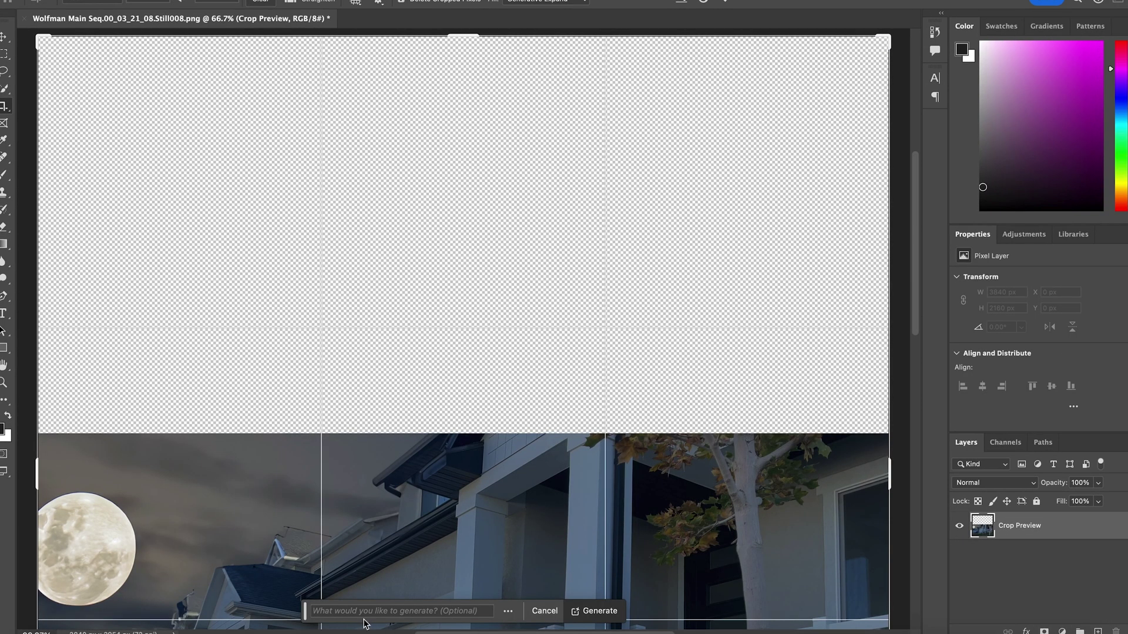
left_click(609, 614)
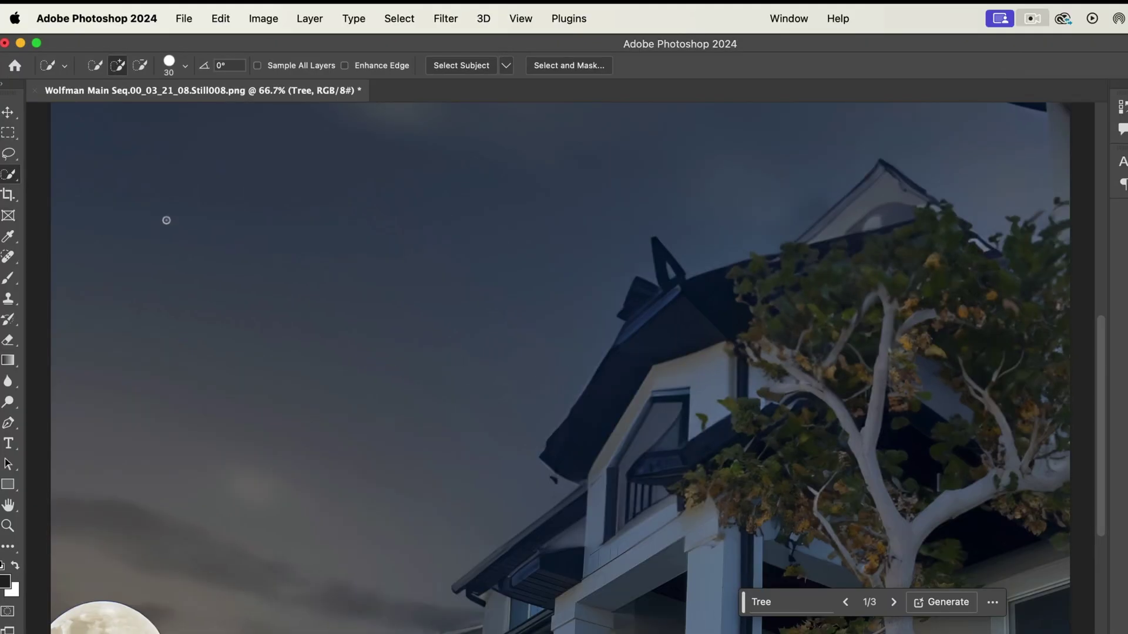
Export the finished night image to the B Roll folder under the suggested file name.
left_click(183, 20)
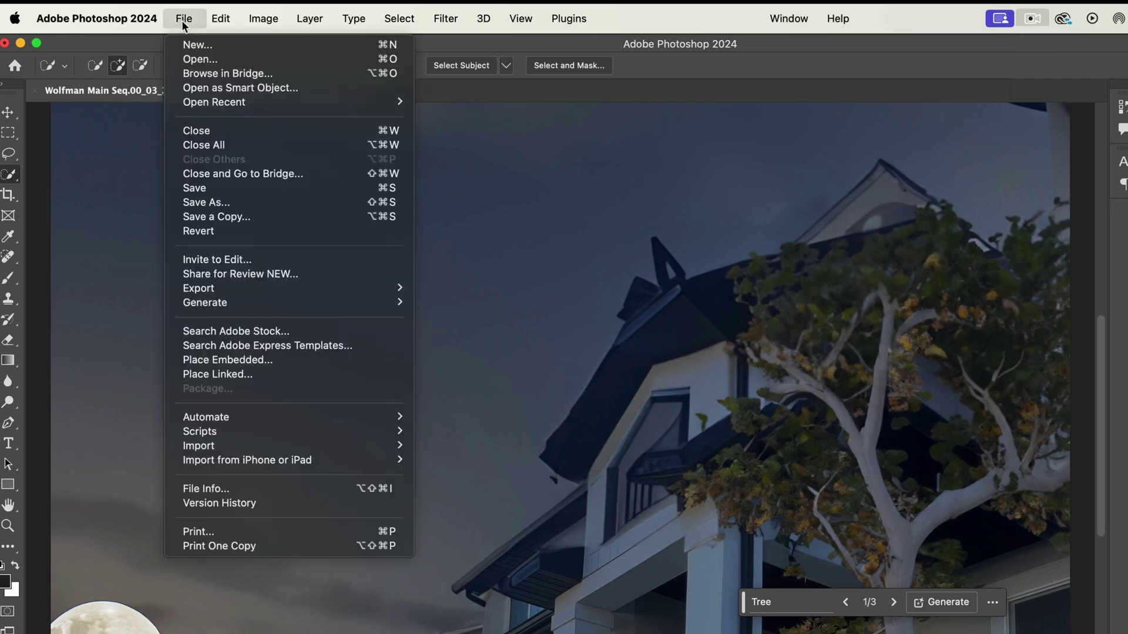
mouse_move(252, 291)
left_click(459, 292)
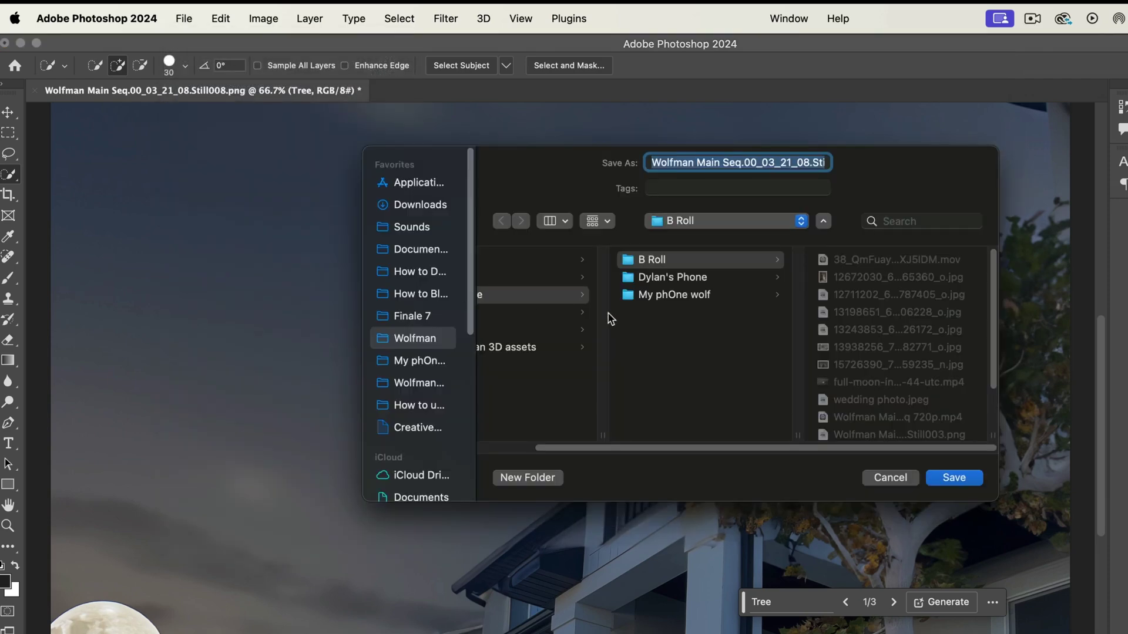
left_click(954, 478)
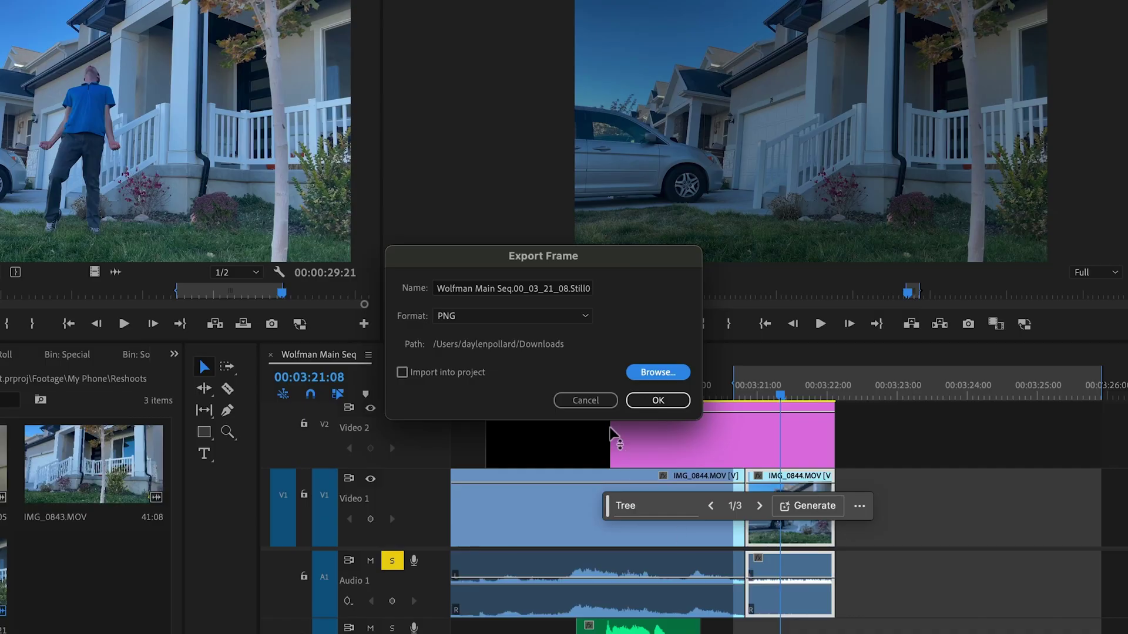
In Premiere Pro, import the exported night still into the Reshoots bin and place it on Video 1 beneath the IMG_0844.MOV footage.
key("Return")
double_click(94, 585)
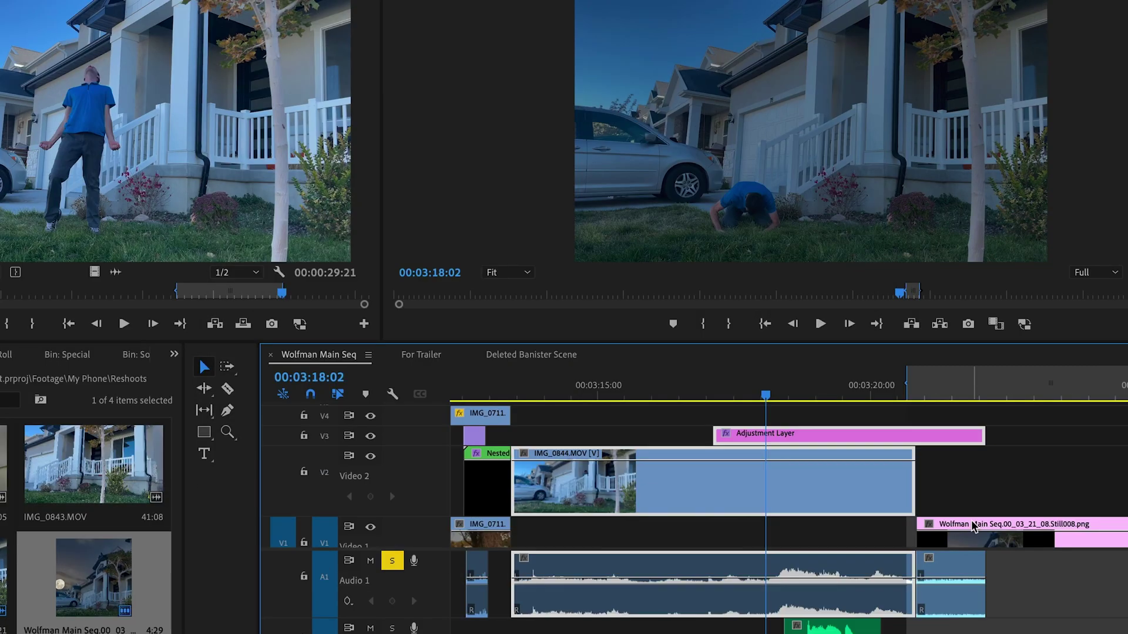
left_click_drag(970, 536, 769, 536)
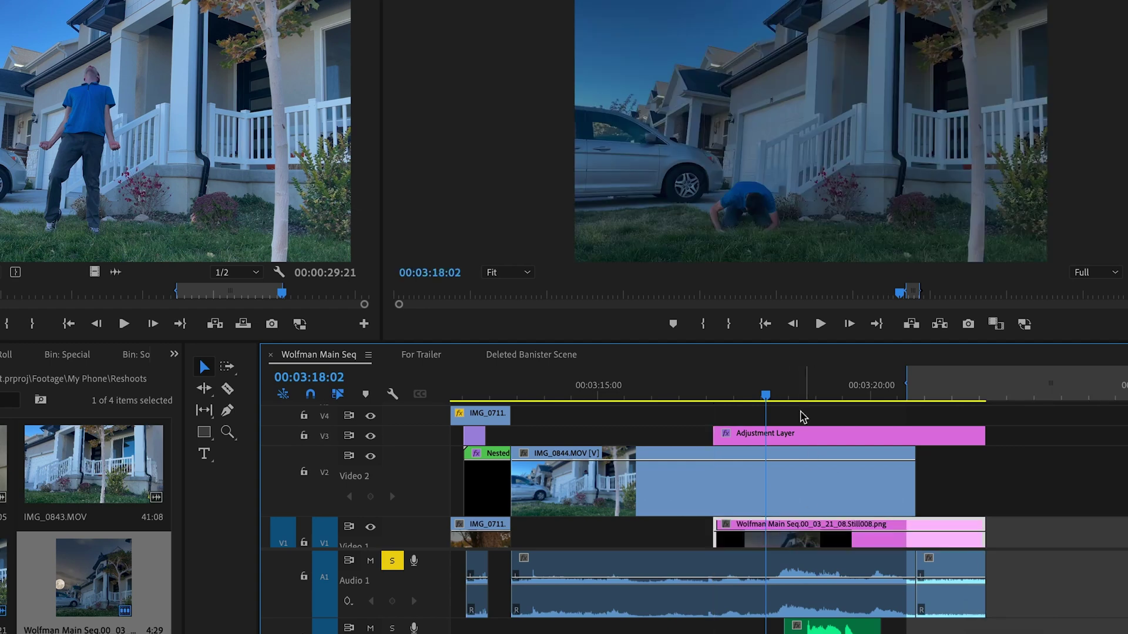
Fit the night still on Video 1 to the full length of the IMG_0844.MOV clip above it.
left_click(599, 458)
key("j")
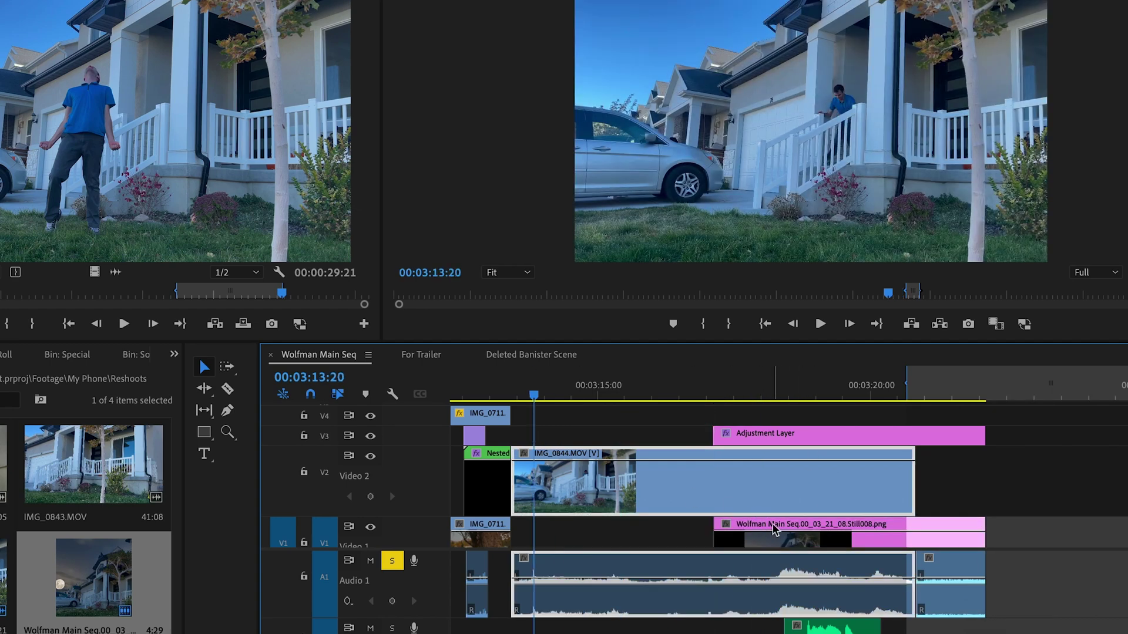
left_click_drag(776, 532, 915, 535)
At the start of the IMG_0844.MOV clip, draw a closed Opacity pen mask around the porch, stairs and lawn up to the tree trunk.
left_click(776, 456)
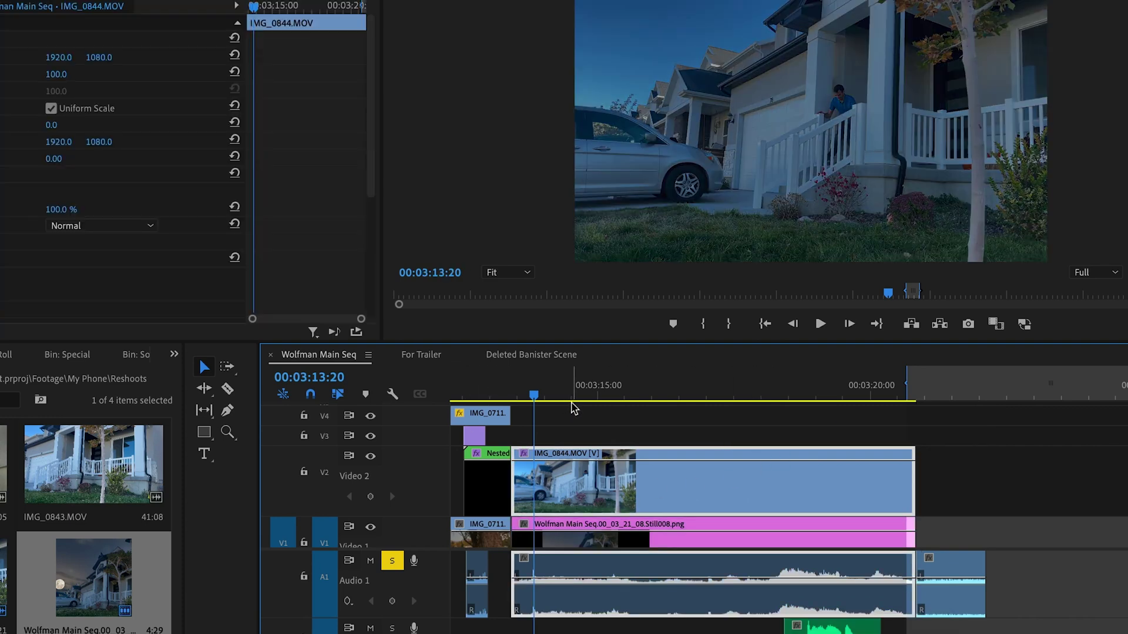
left_click_drag(546, 403, 517, 412)
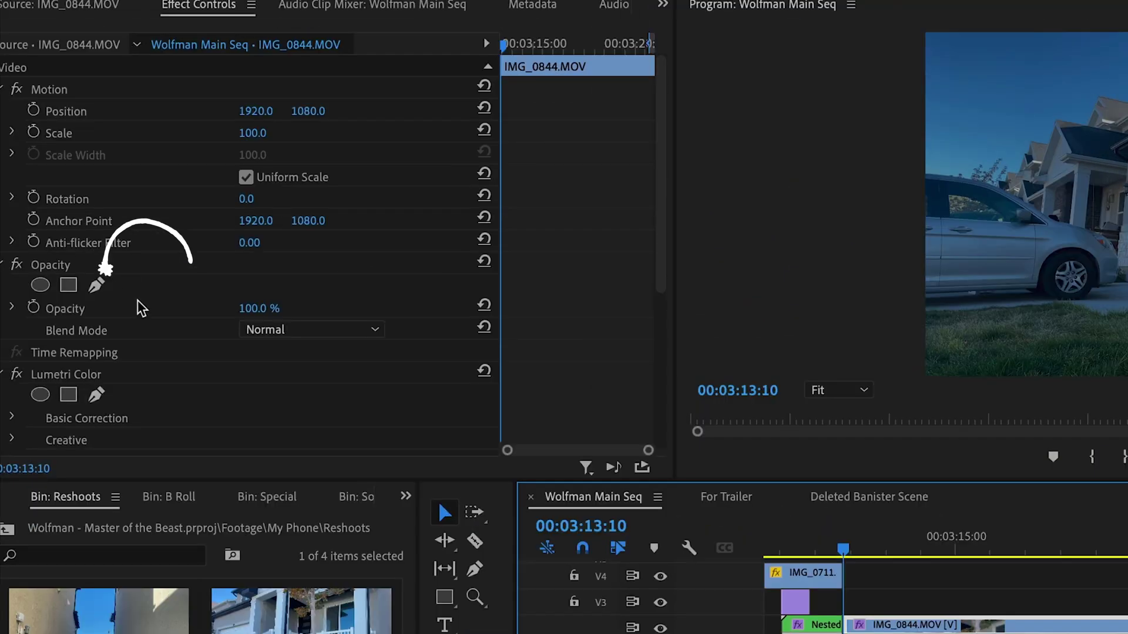
left_click(0, 191)
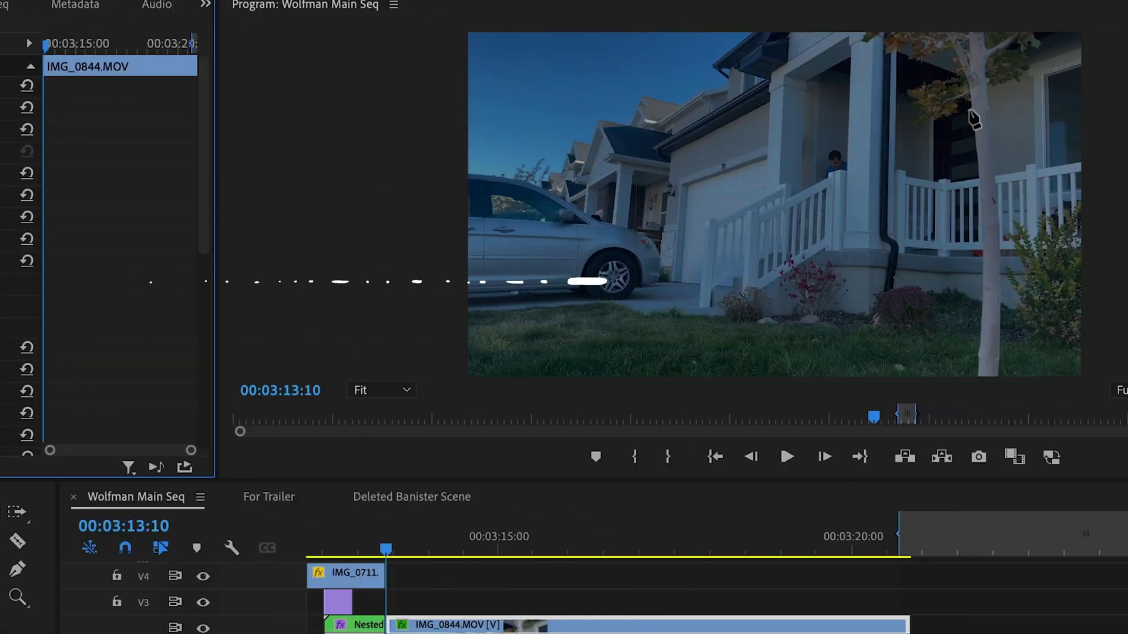
left_click(1127, 99)
left_click(1127, 114)
left_click(857, 115)
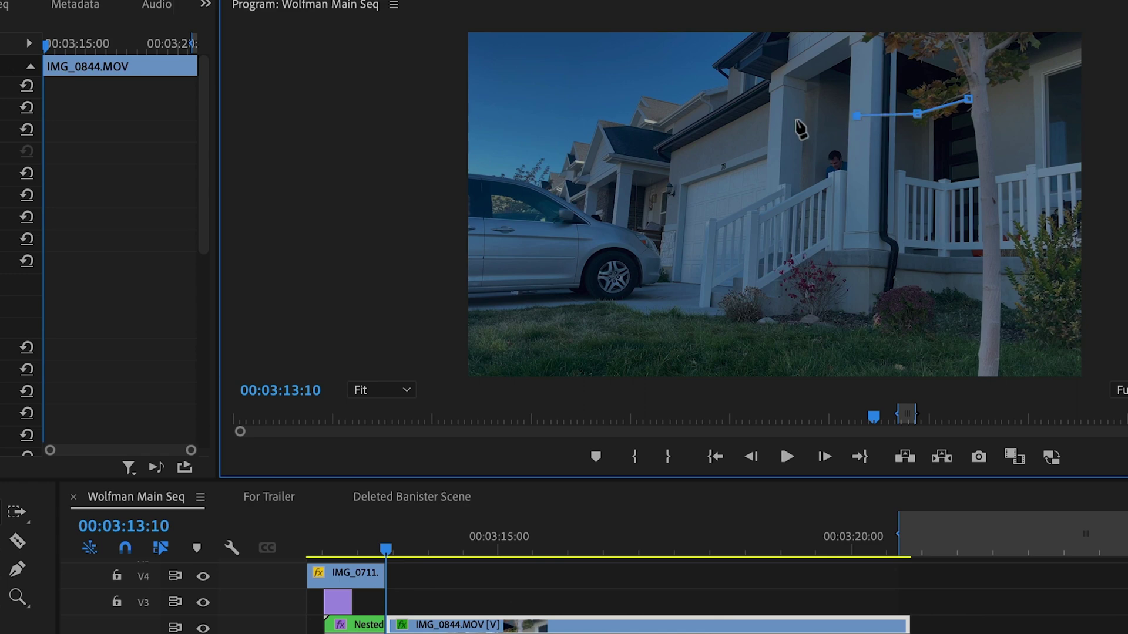
left_click(777, 117)
left_click(756, 158)
left_click(687, 189)
left_click(676, 278)
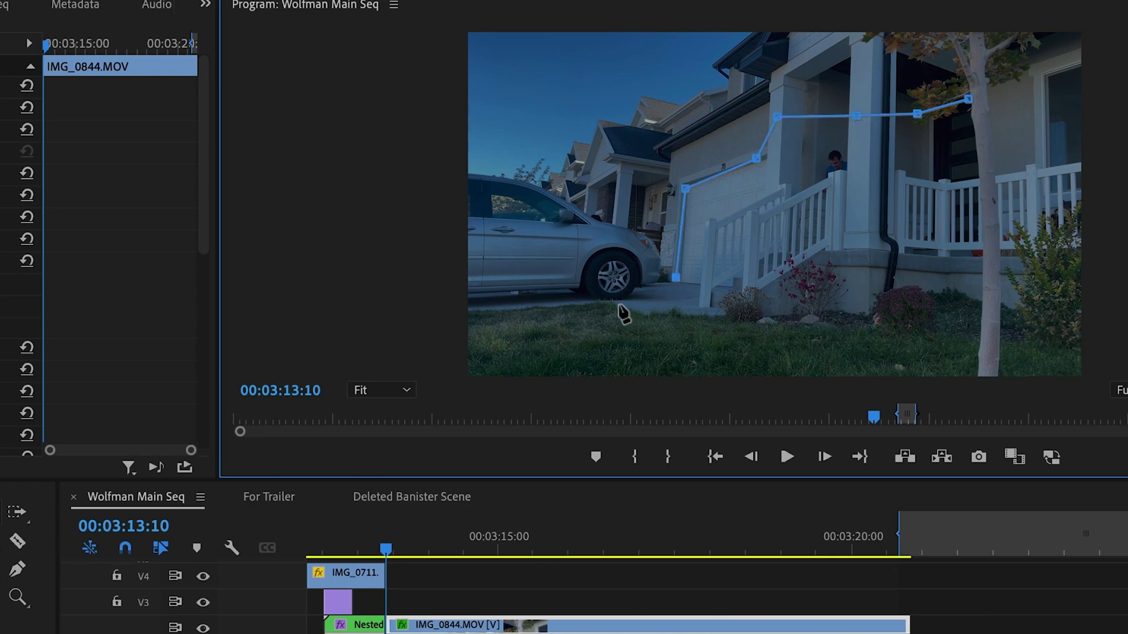
left_click(616, 307)
left_click(467, 317)
left_click(467, 376)
left_click(978, 375)
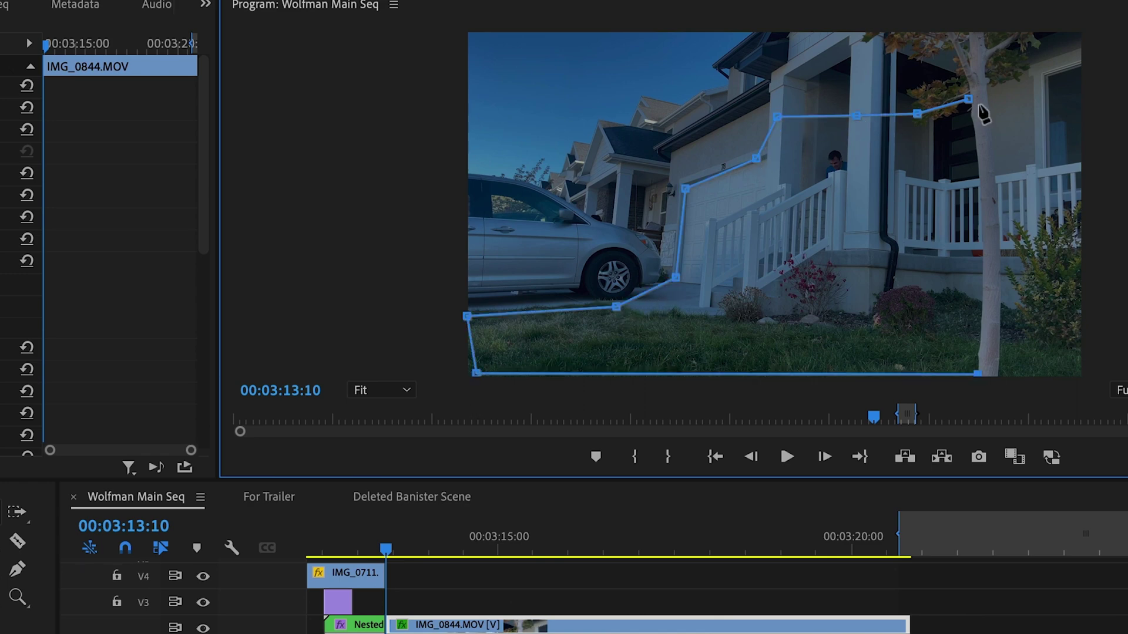
left_click(969, 100)
Select the night still on Video 1 beneath the masked IMG_0844.MOV clip to access its Motion settings.
left_click(602, 571)
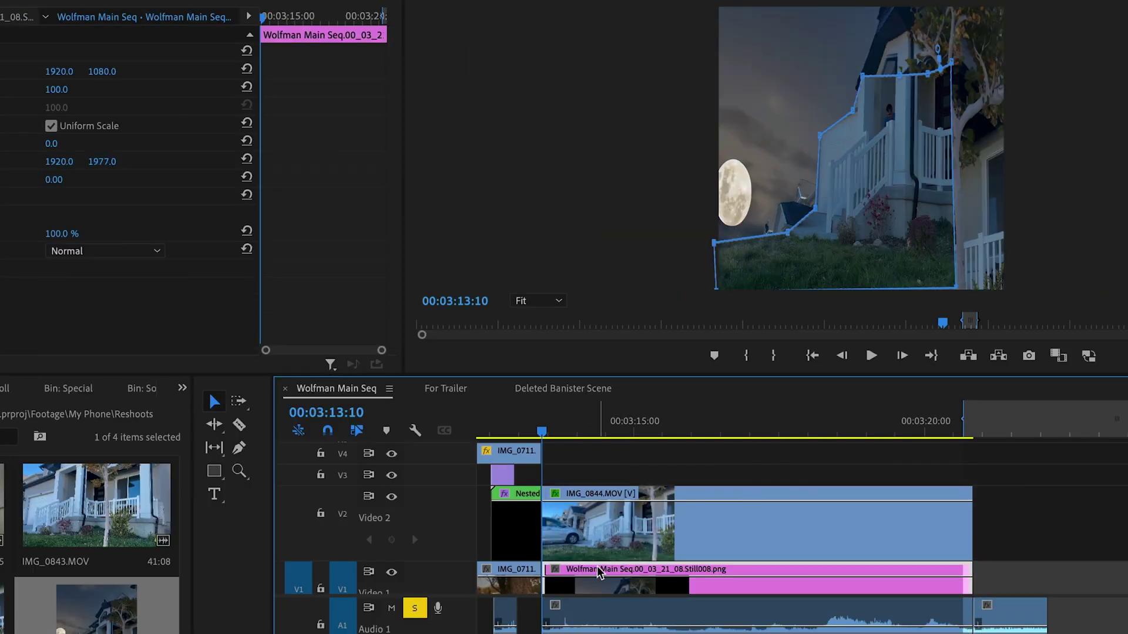
left_click(635, 519)
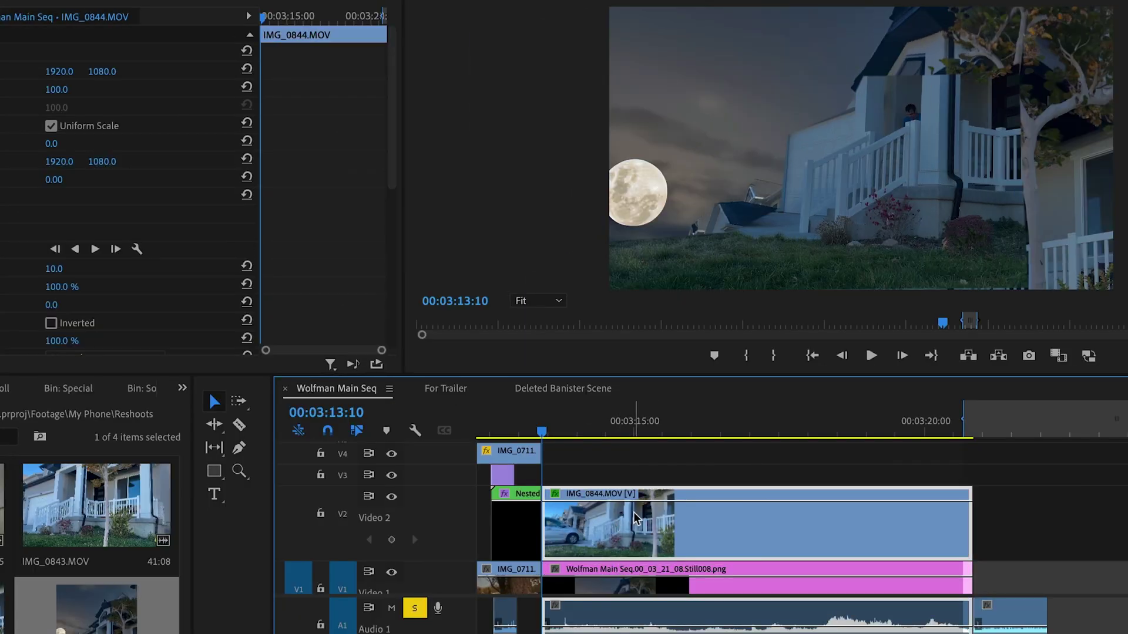
left_click(590, 574)
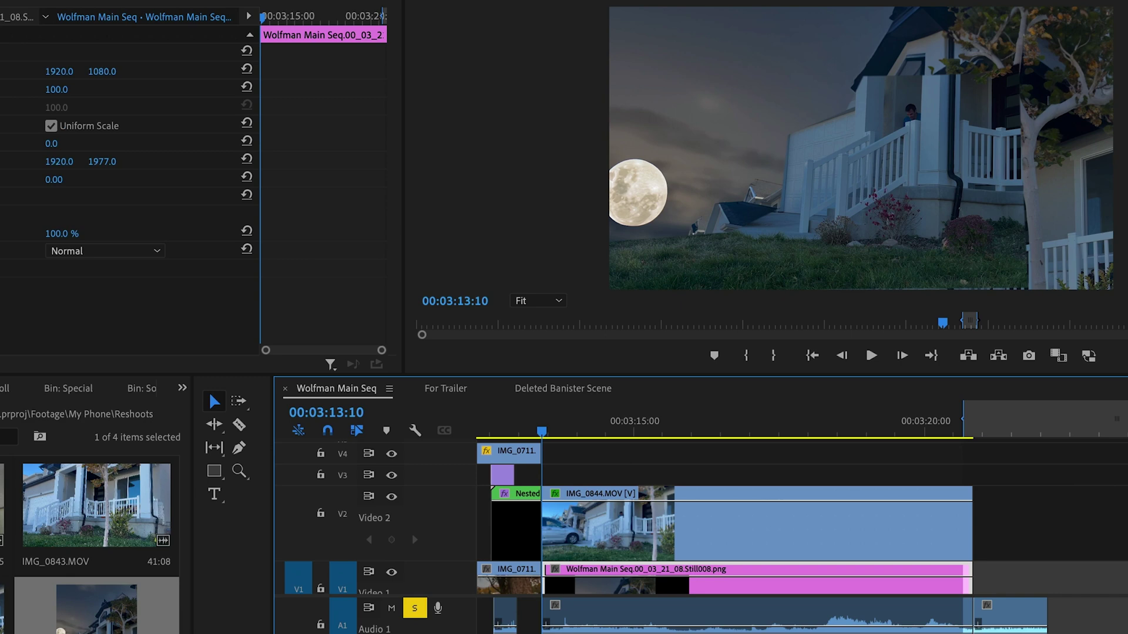